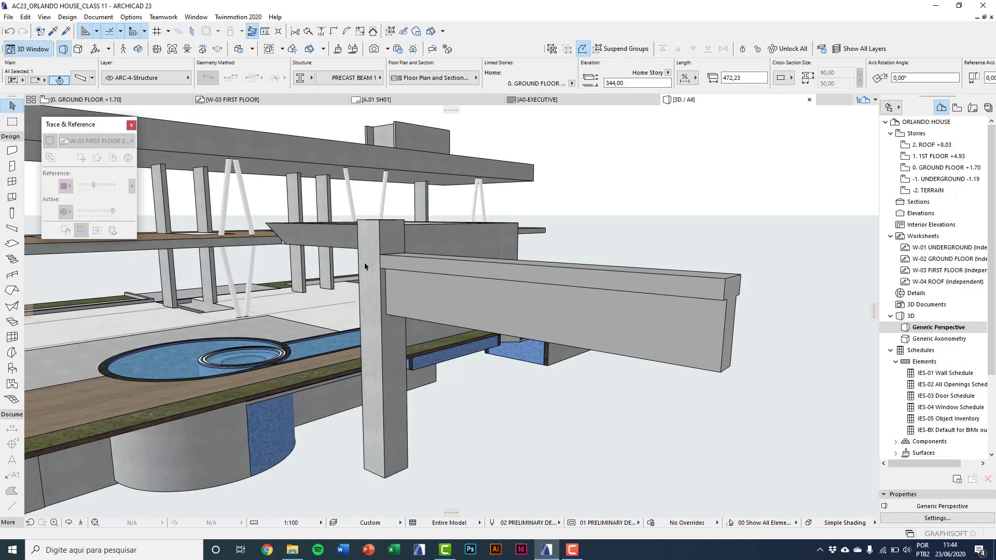
- Zoom and orbit toward the timber column beside the precast beam, then select the column
scroll(394, 264, "up", 5)
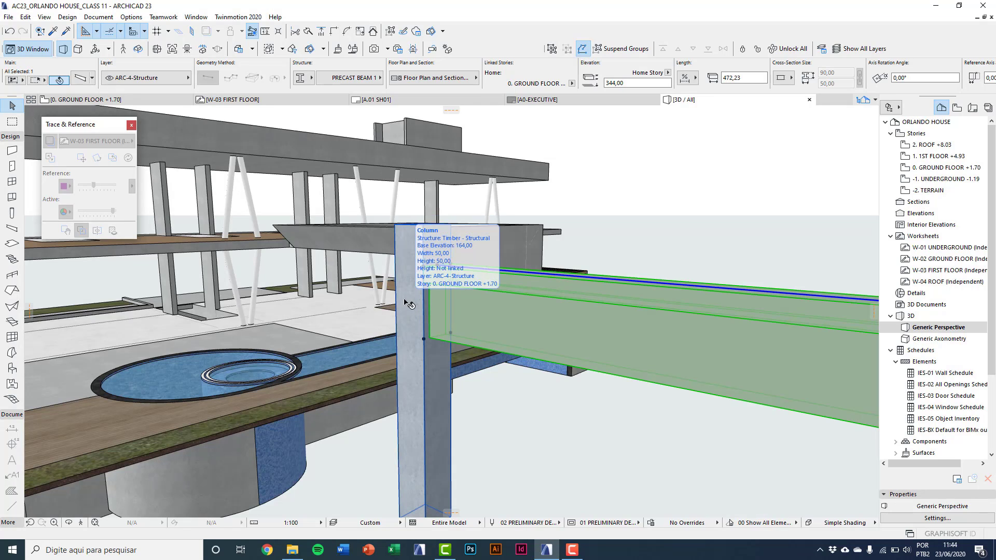
middle_click_drag(445, 326, 544, 291, "shift")
left_click(479, 241)
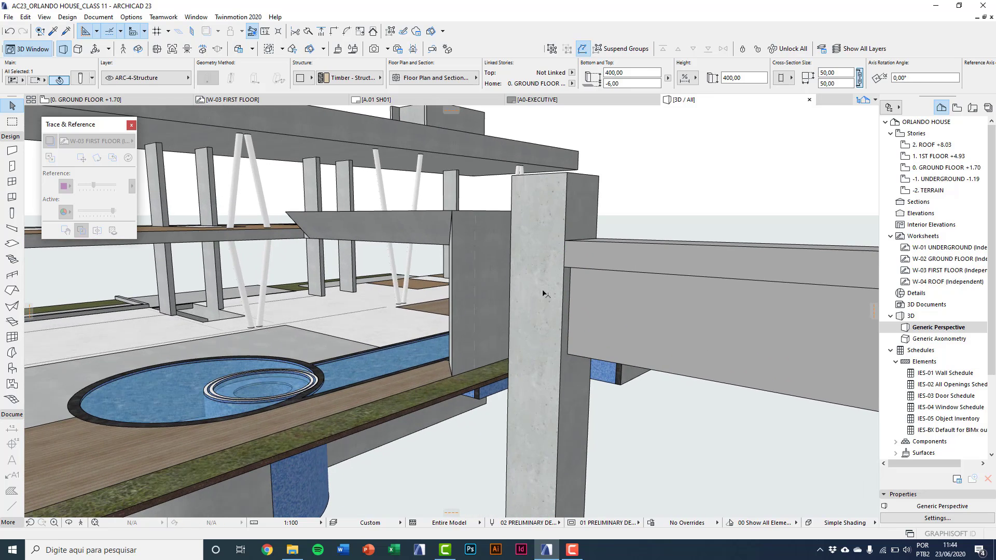
- Split the column at the beam's top and at its underside
left_click(555, 239)
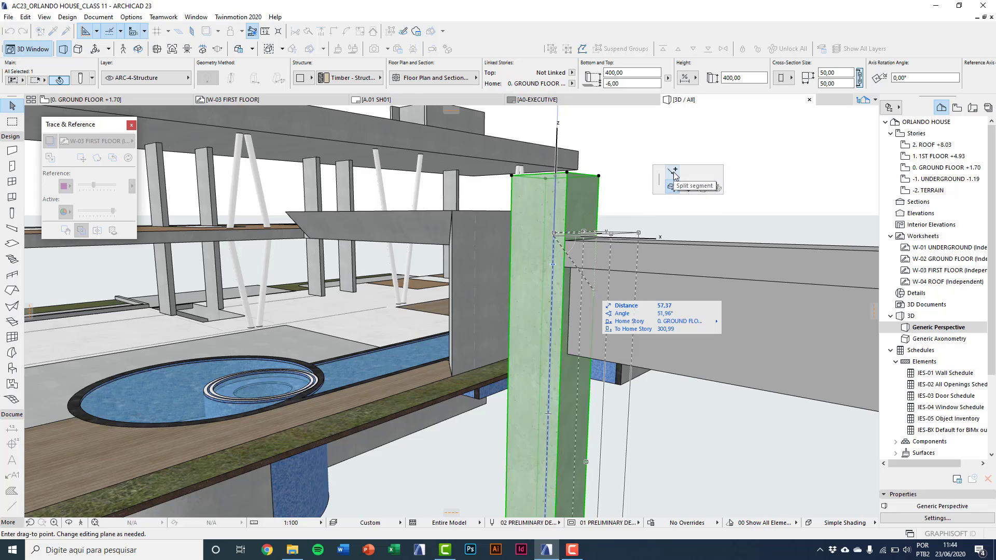
left_click(674, 175)
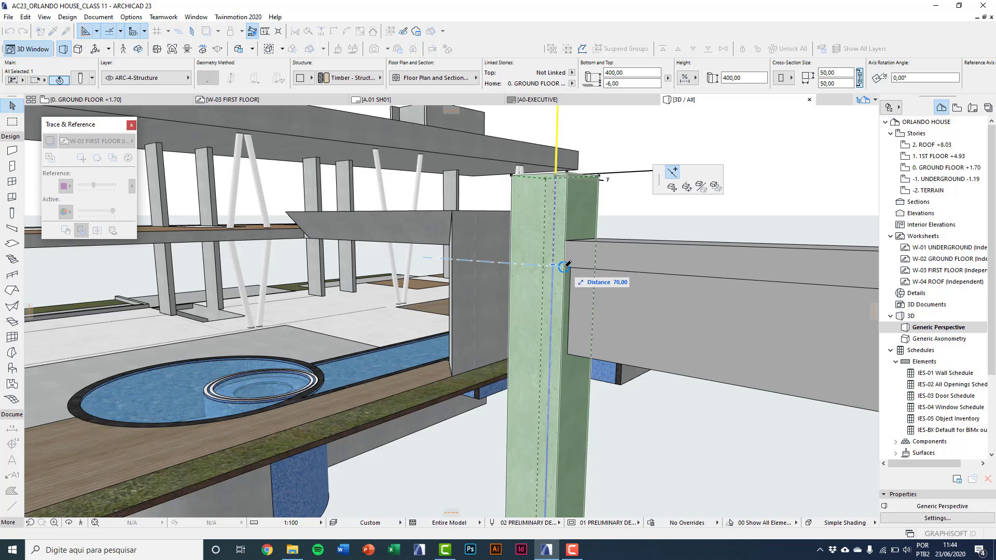
left_click(566, 265)
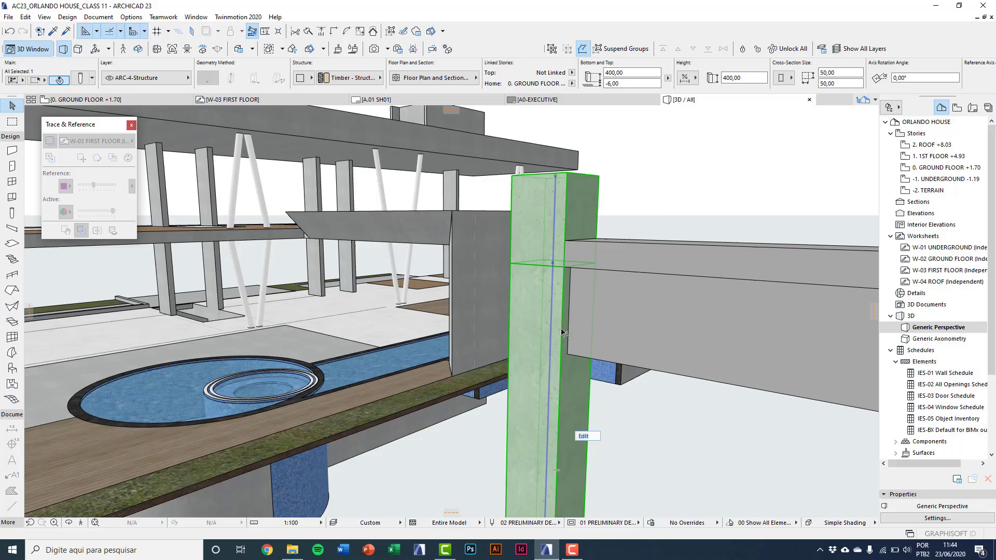
left_click(554, 314)
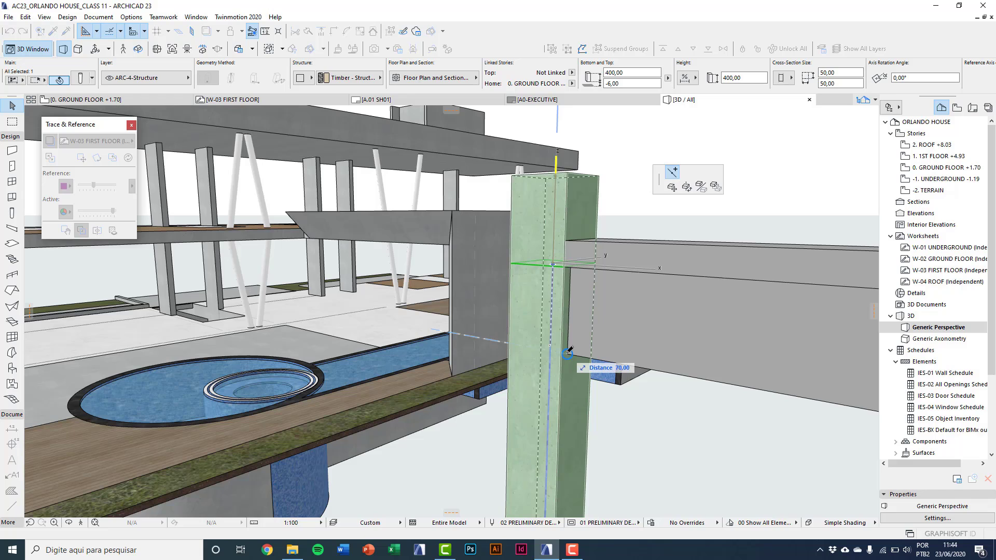
left_click(569, 352)
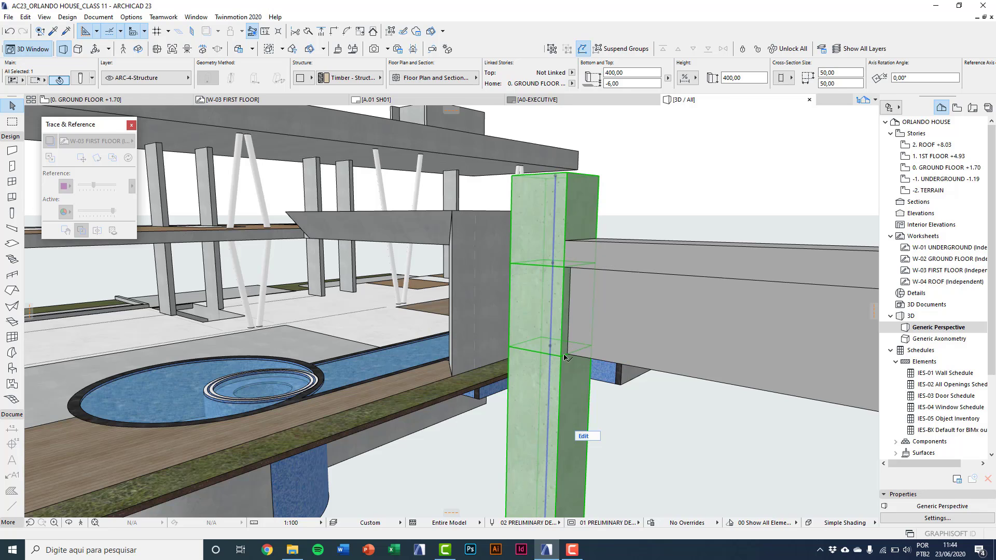
- Add another column split 30 below the existing one
middle_click_drag(565, 357, 561, 269)
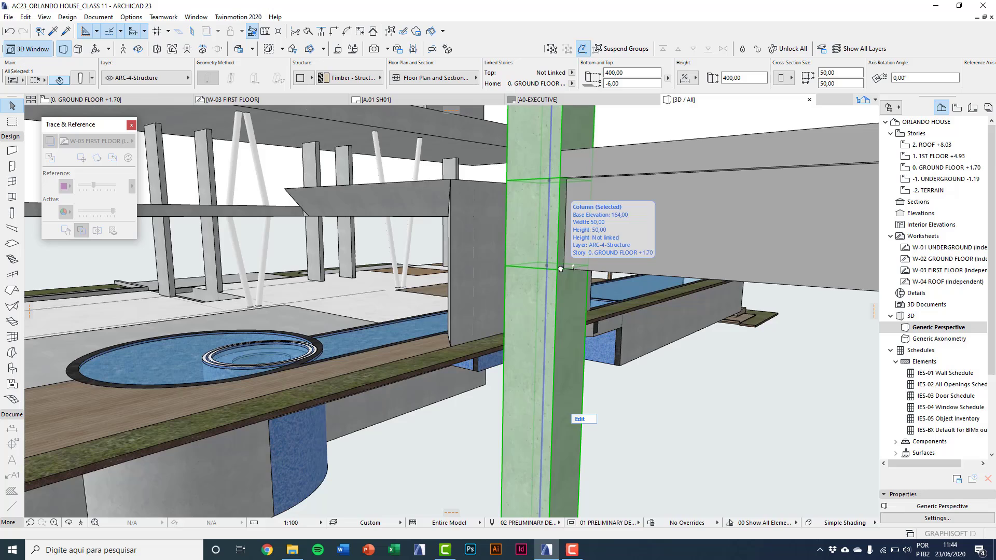
left_click(547, 284)
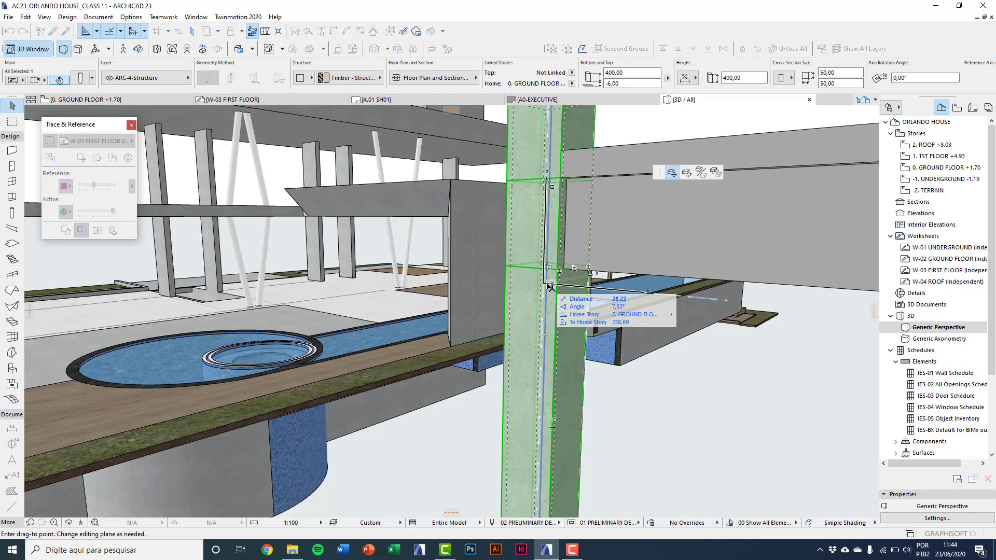
left_click(551, 286)
left_click(550, 284)
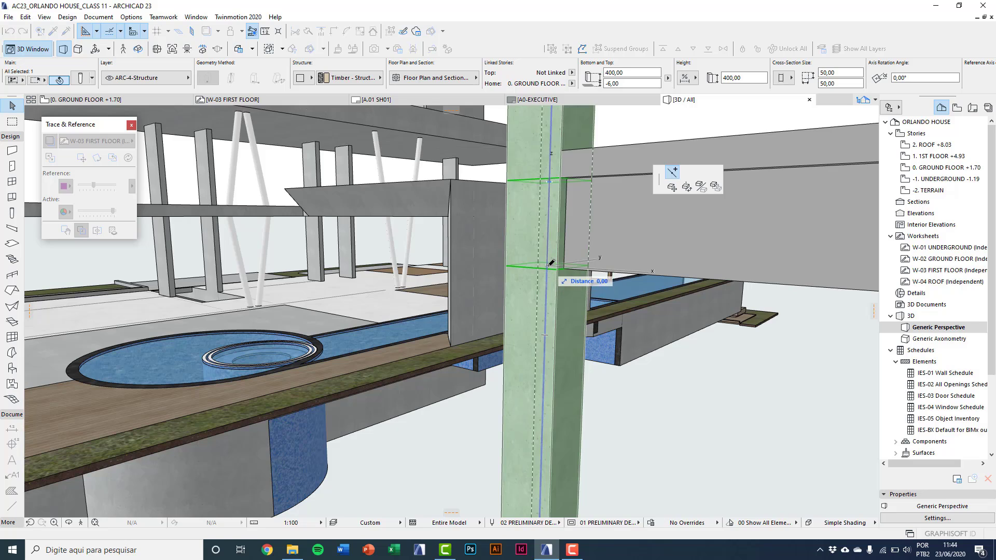
type("30")
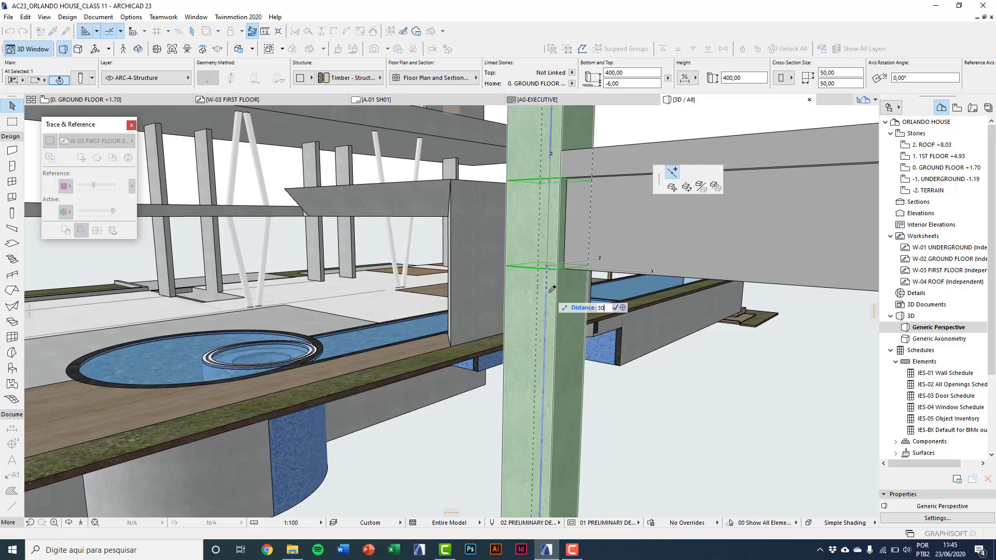
key("Return")
scroll(551, 289, "down", 3)
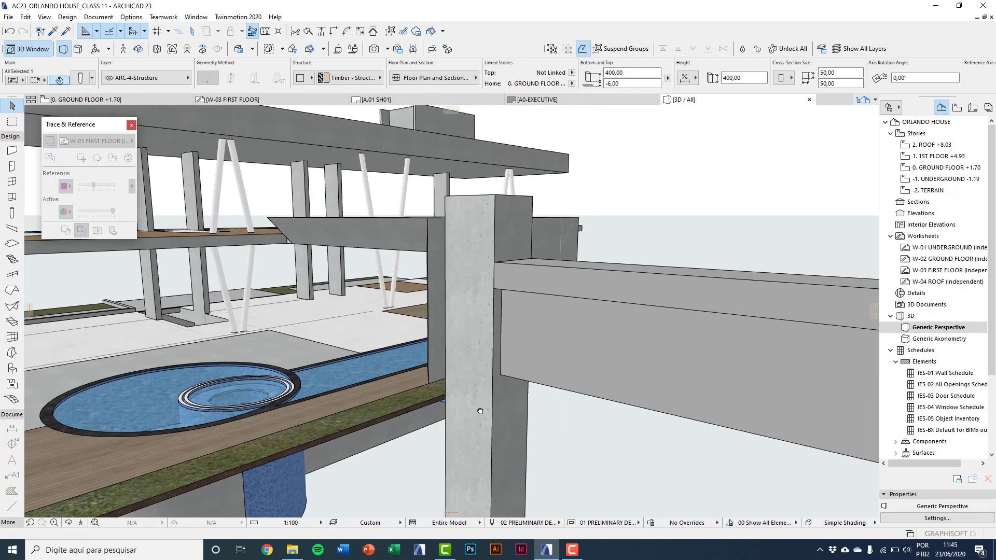
- Switch the column's cross-section to Tapered Size, with top and bottom dimensions unlinked
scroll(495, 389, "up", 3)
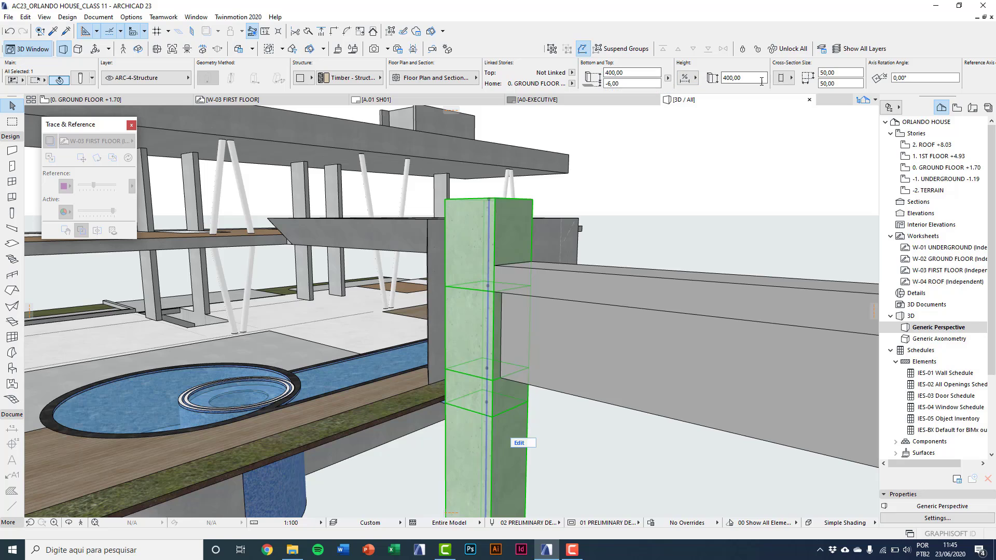
left_click(789, 79)
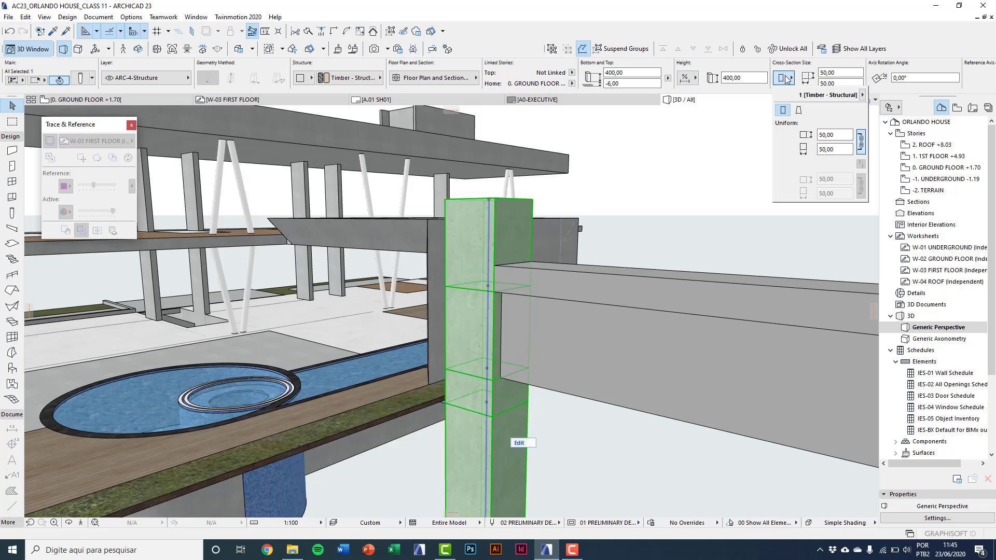
left_click(799, 111)
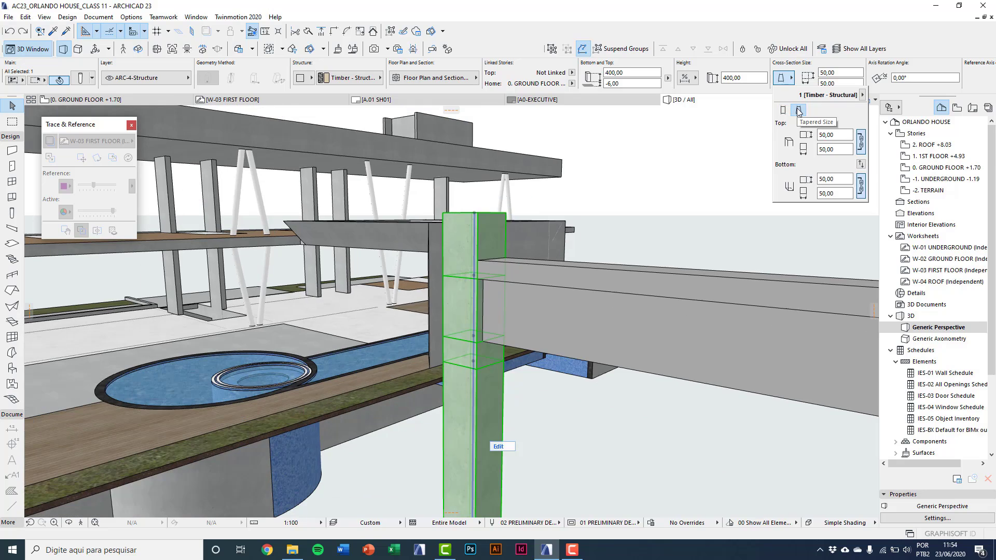
left_click(861, 146)
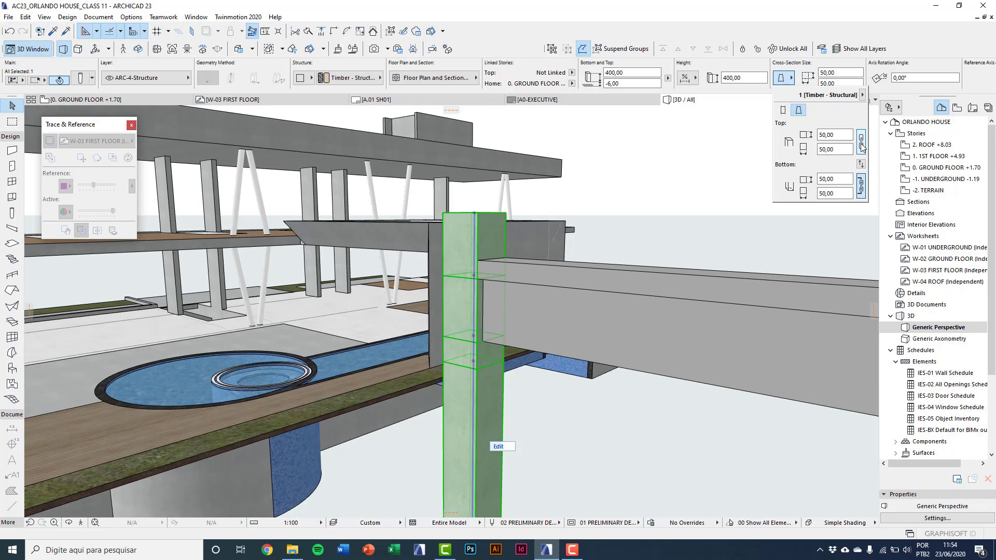
left_click(860, 186)
left_click(496, 435)
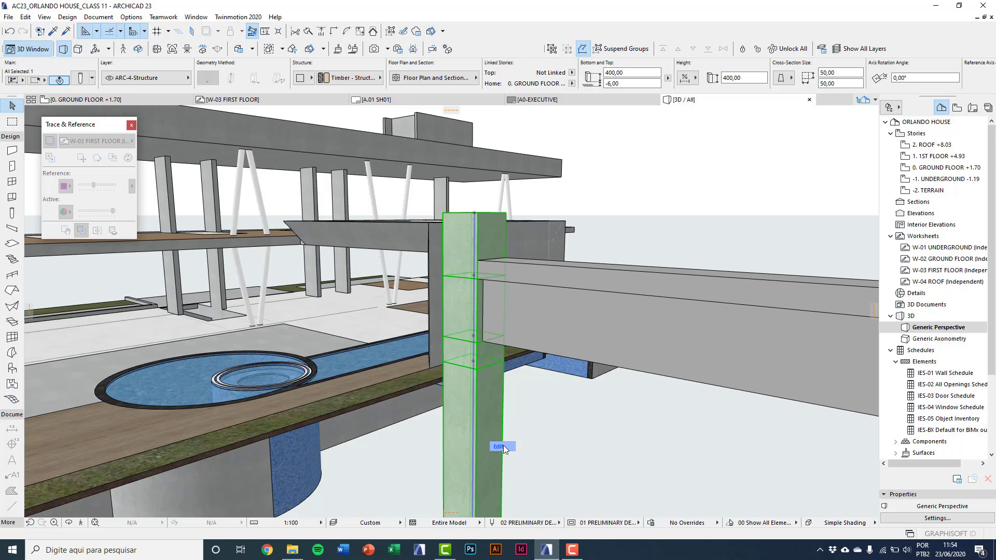
- In column edit mode, stretch the segment at the beam symmetrically to a width of 90
left_click(507, 448)
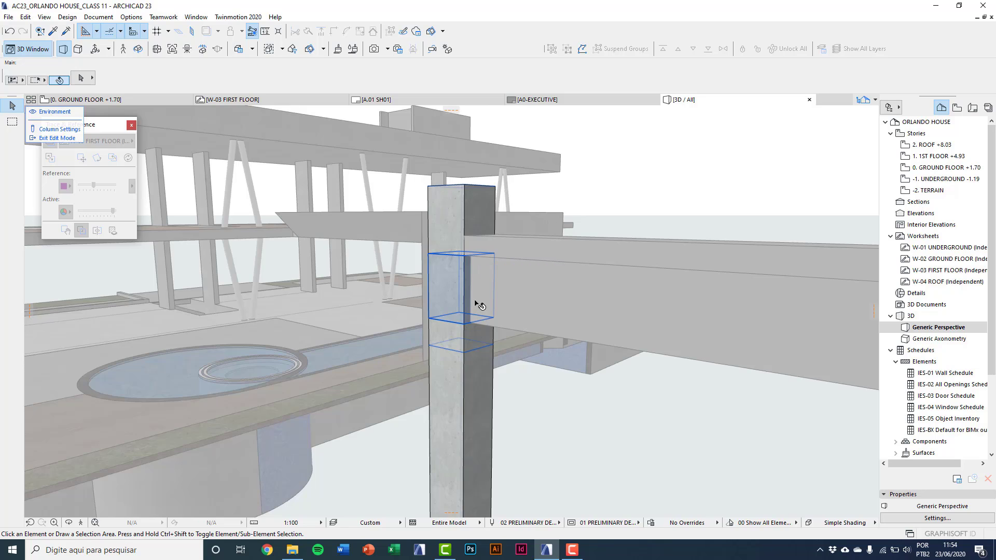
middle_click_drag(474, 303, 459, 301)
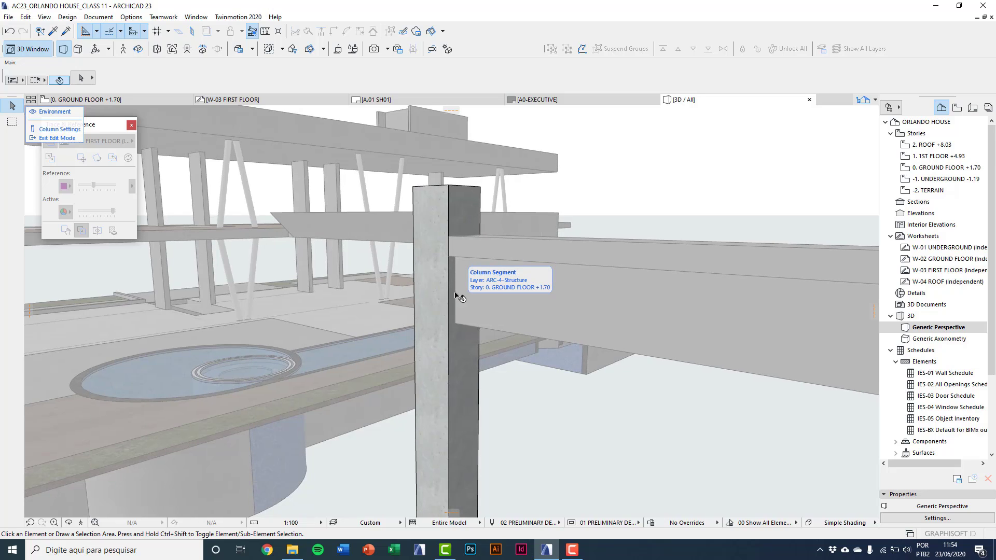
left_click(439, 283)
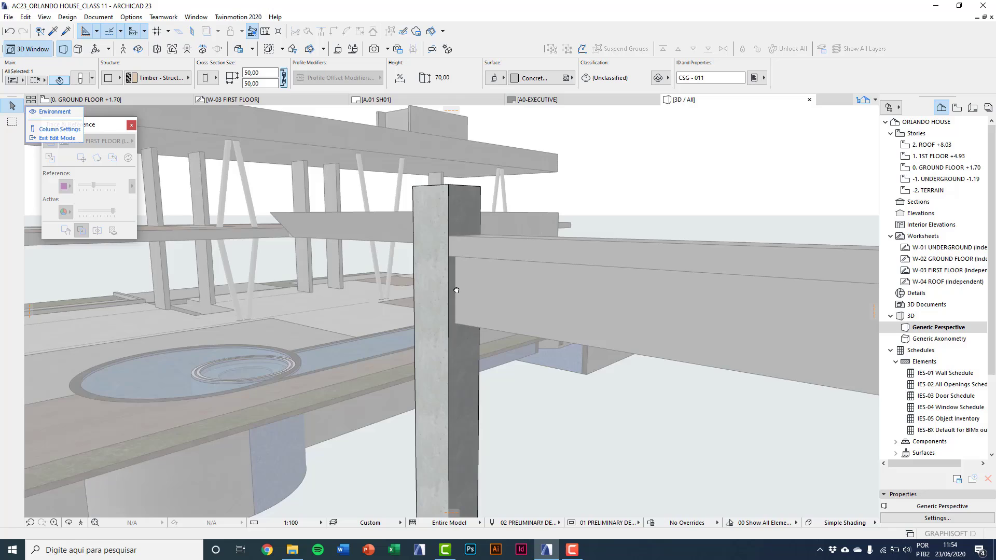
scroll(466, 278, "up", 2)
left_click(442, 232)
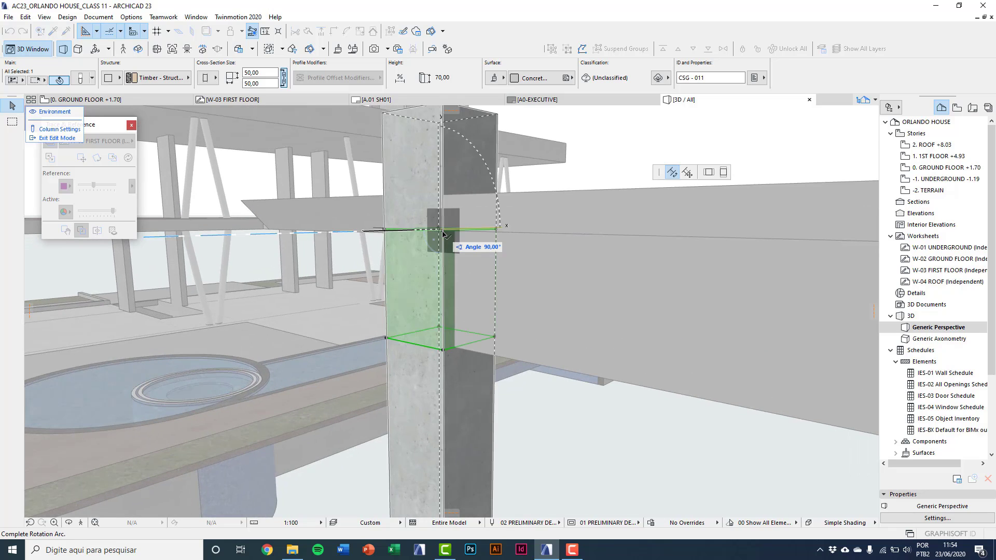
left_click(708, 172)
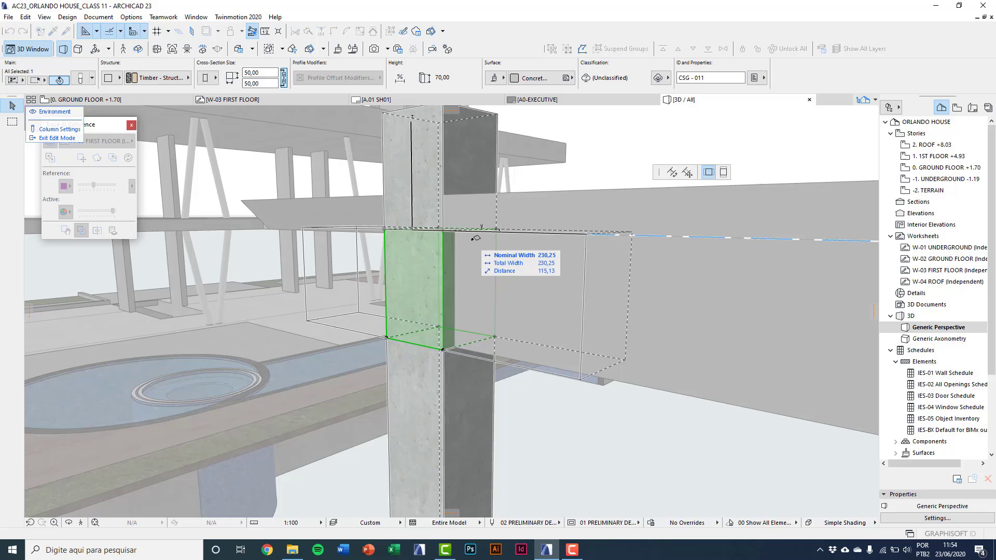
type("90")
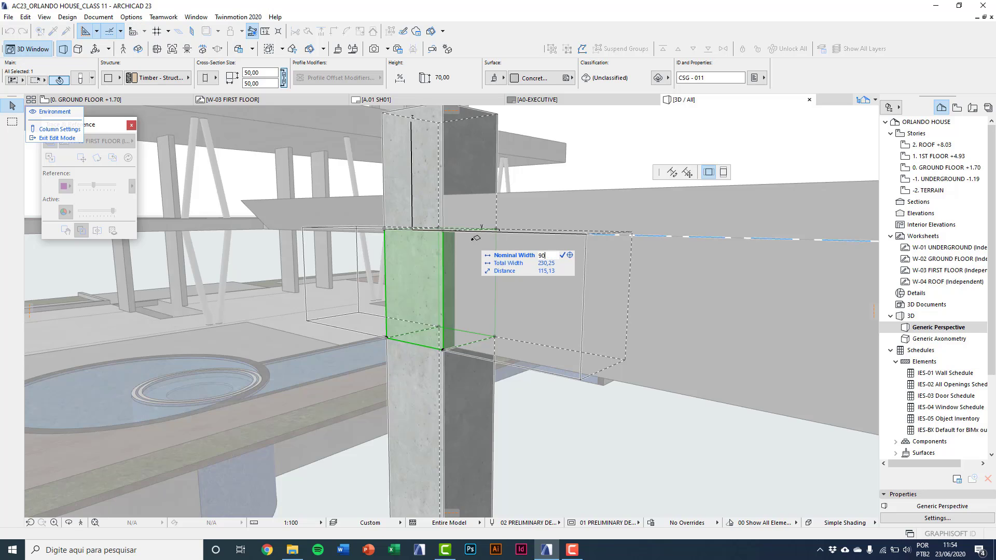
key("Return")
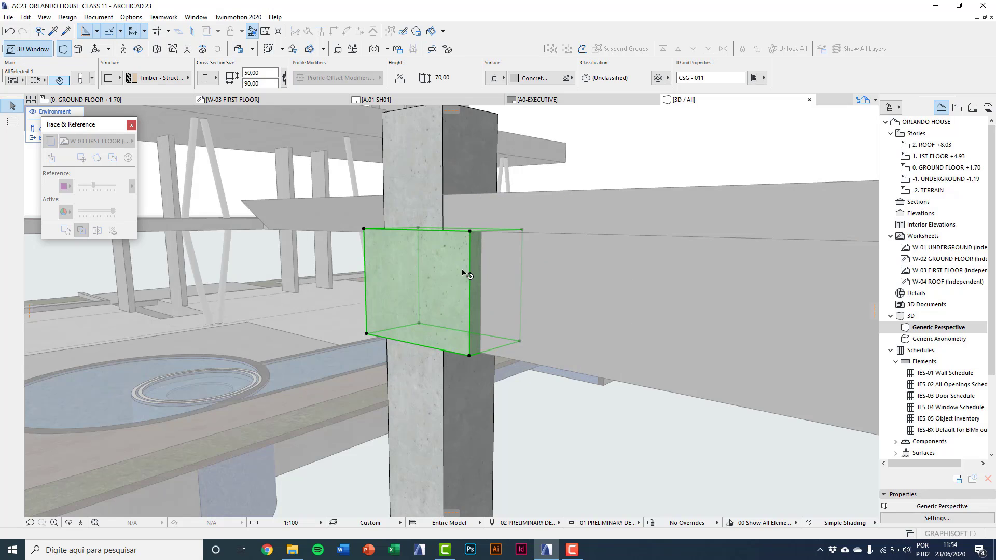
middle_click_drag(467, 275, 435, 243)
- Select the short 30-high column segment and make its profile tapered in Segment Settings
left_click(441, 357)
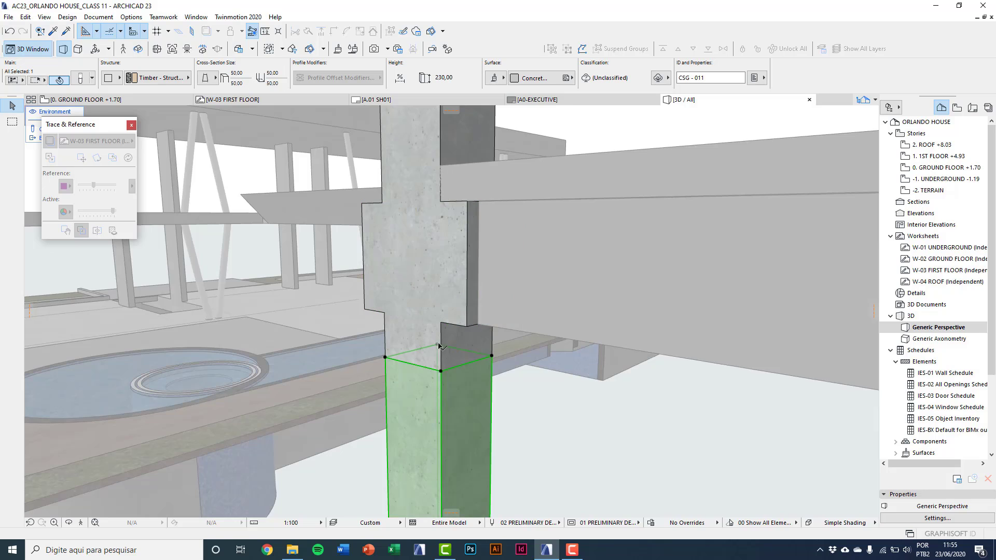
left_click(462, 335)
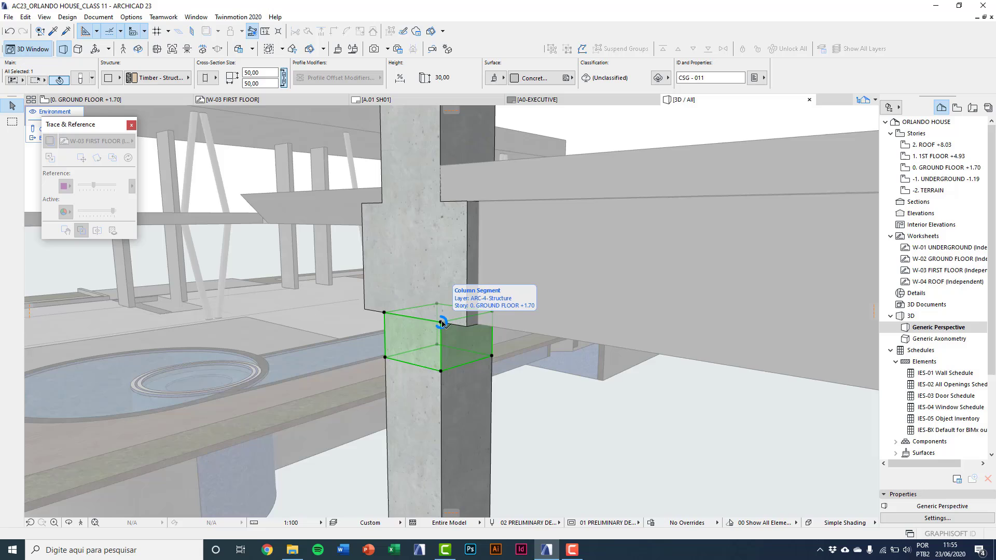
left_click(440, 322)
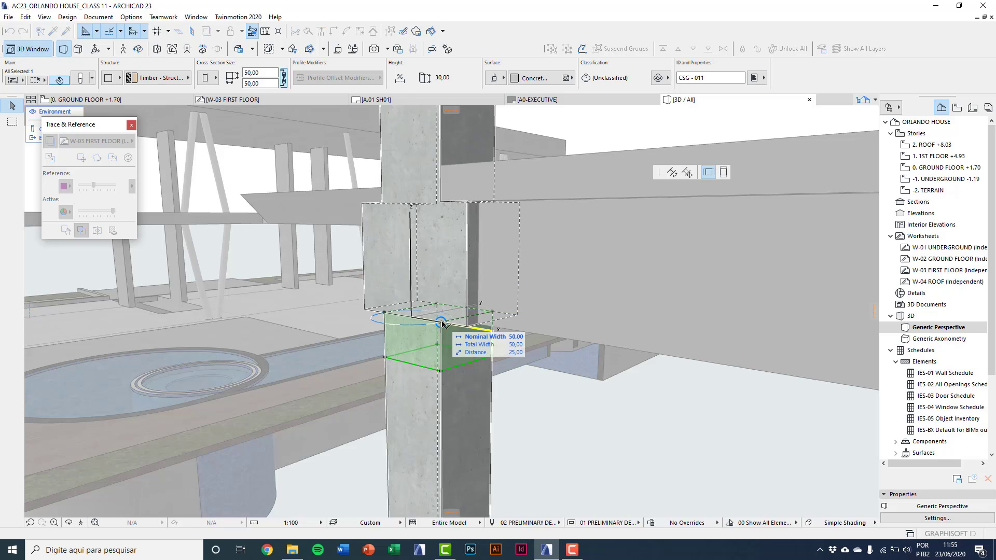
left_click(715, 172)
left_click(209, 78)
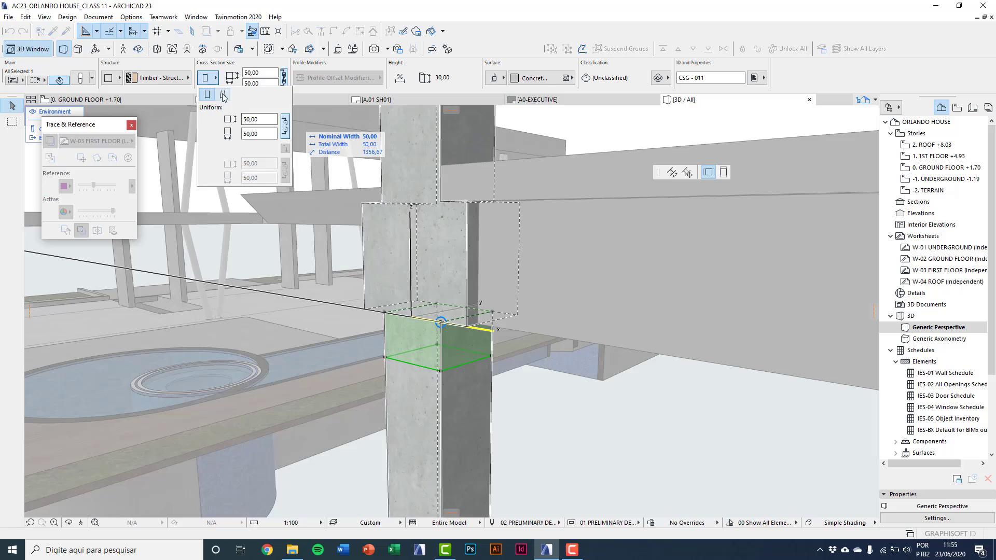
left_click(81, 78)
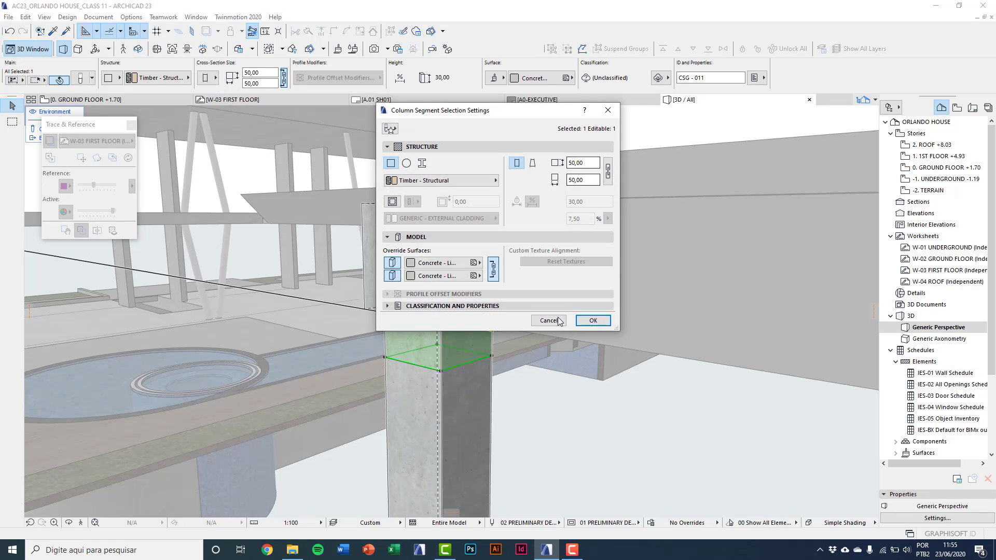
left_click(532, 163)
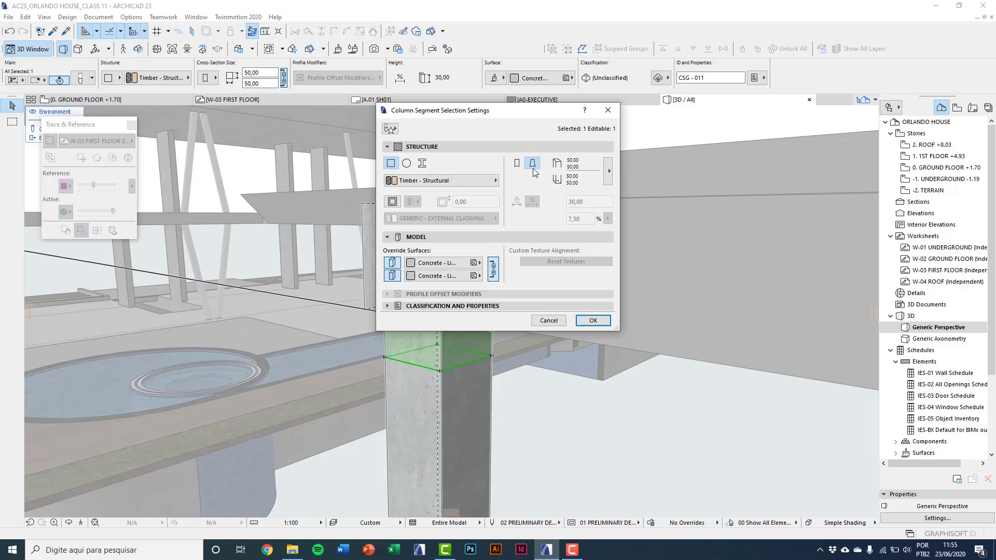
left_click(593, 320)
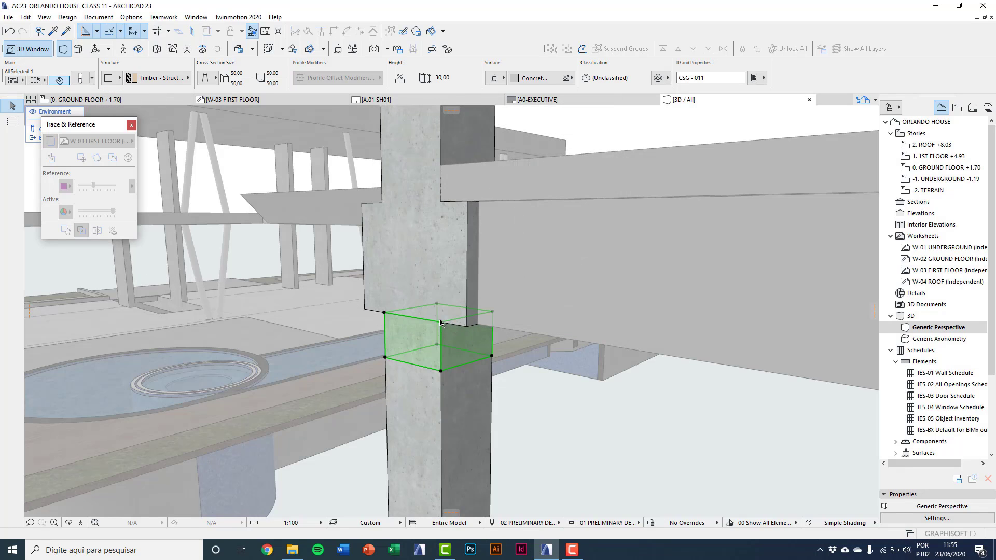
- Offset the segment's top edge outward so it flares into a trapezoidal haunch
left_click(441, 322)
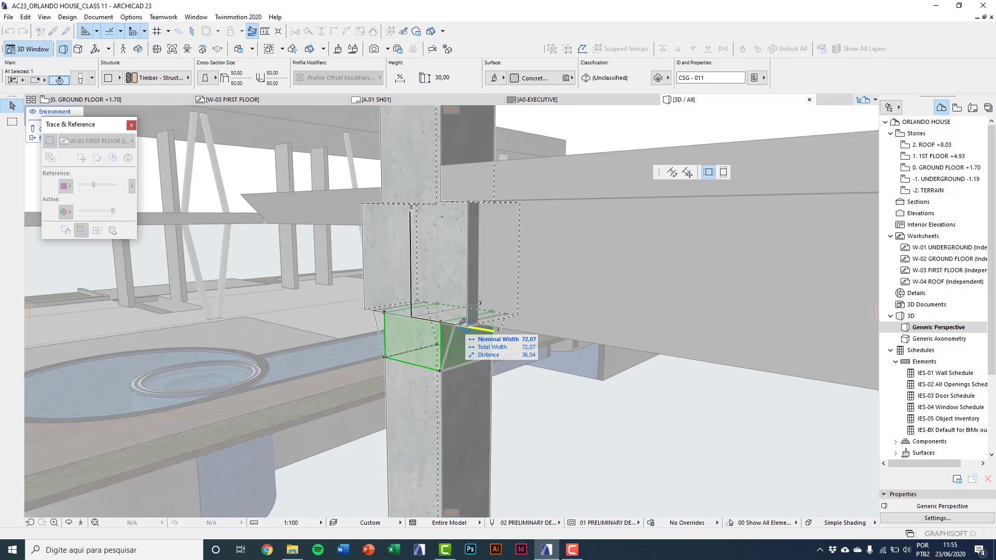
left_click(470, 324)
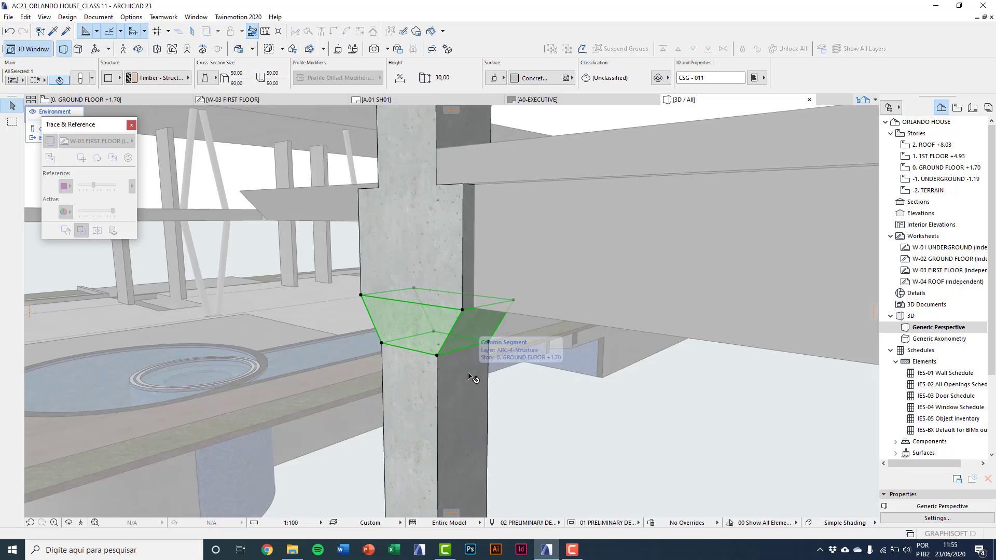
scroll(473, 377, "down", 3)
scroll(473, 363, "down", 2)
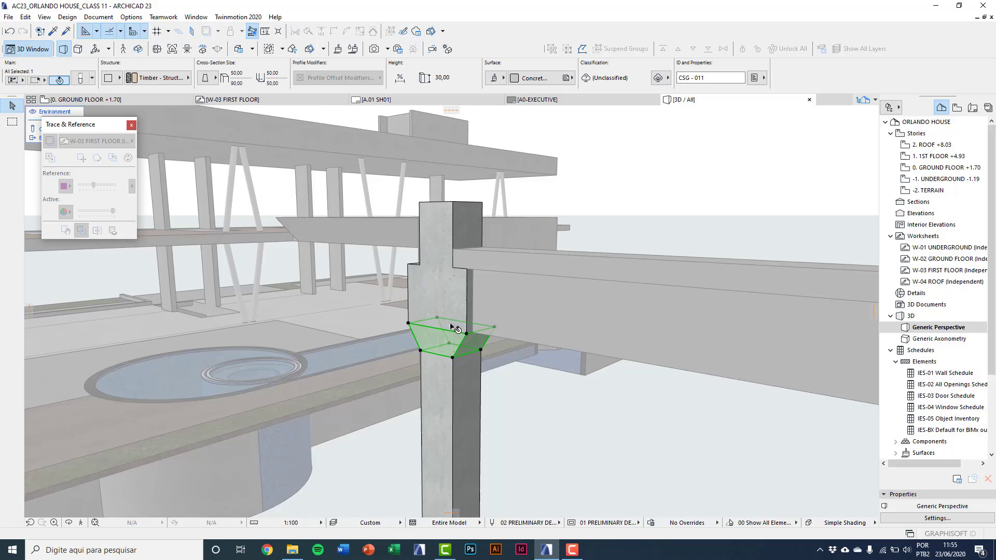
- Deselect the segment and close the Trace & Reference palette
middle_click_drag(477, 337, 592, 340)
key("Escape")
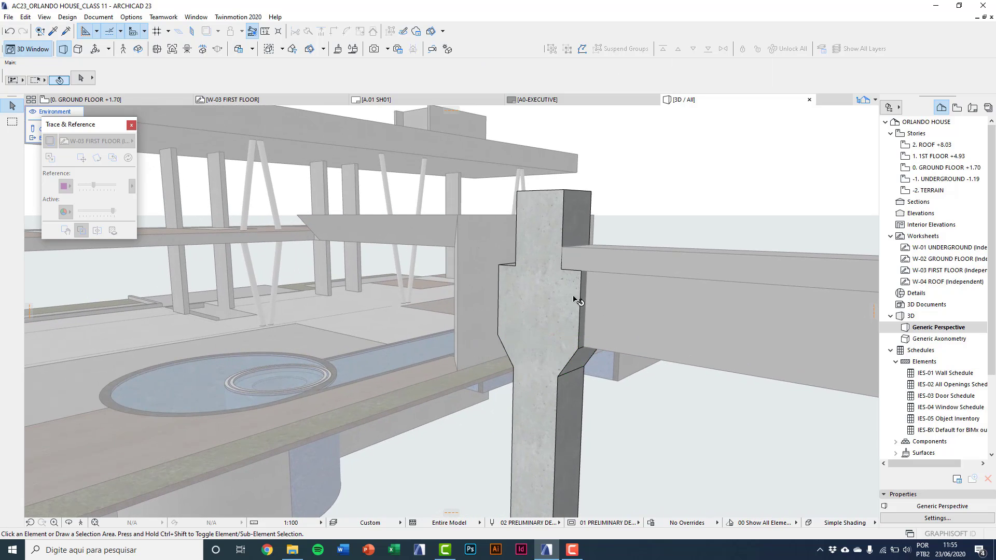
middle_click_drag(574, 300, 609, 398)
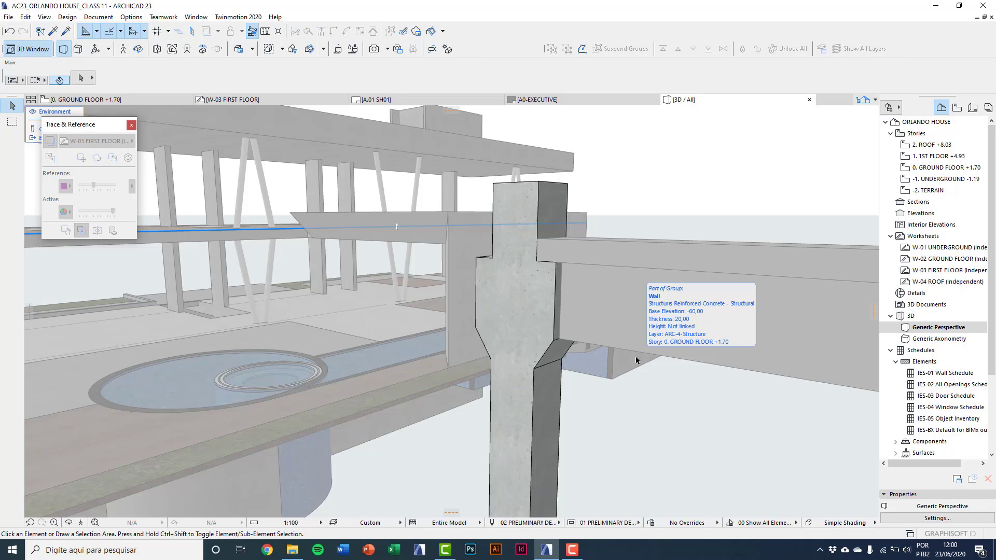
left_click_drag(95, 125, 99, 142)
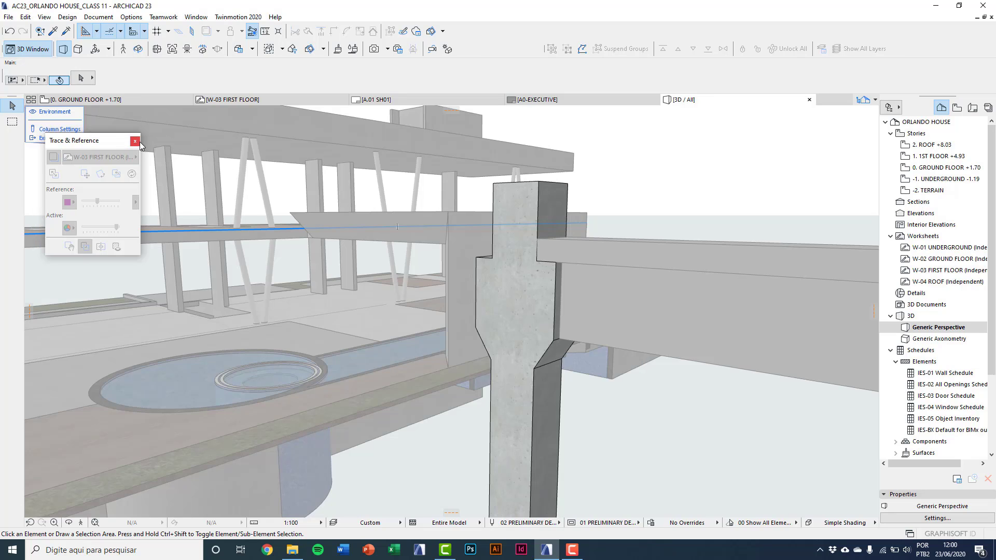
left_click(136, 141)
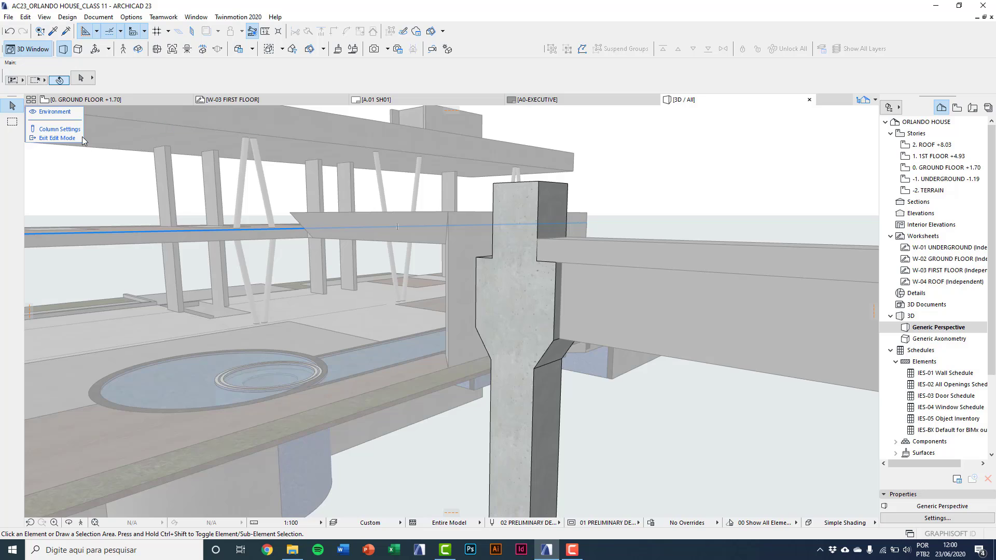
- Toggle the surrounding model's visibility off and on, then exit column edit mode
left_click(33, 111)
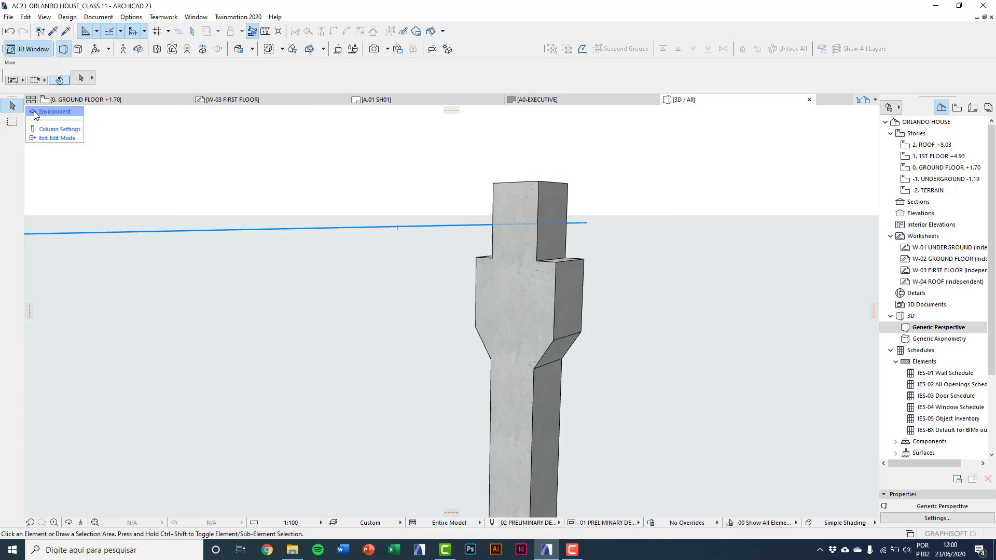
left_click(33, 111)
left_click(33, 111)
left_click(34, 111)
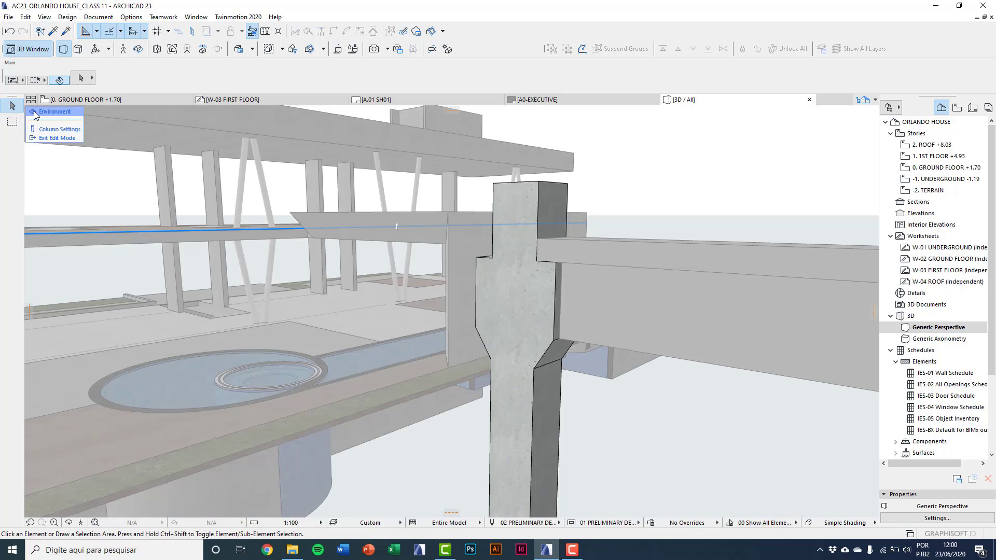
left_click(51, 138)
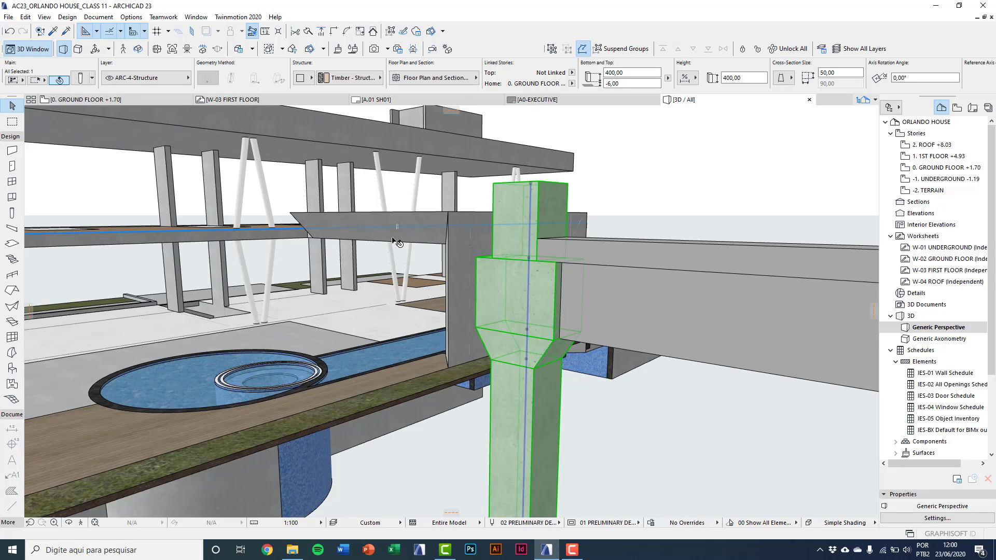
- Select the precast beam and split it near the column face
middle_click_drag(397, 242, 365, 301)
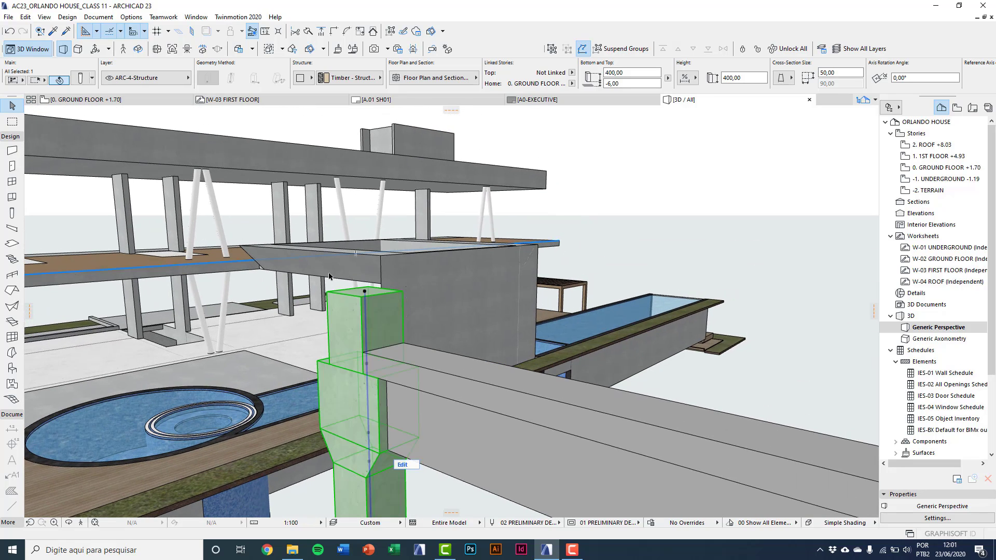
key("Escape")
left_click(463, 408)
middle_click_drag(463, 408, 500, 393)
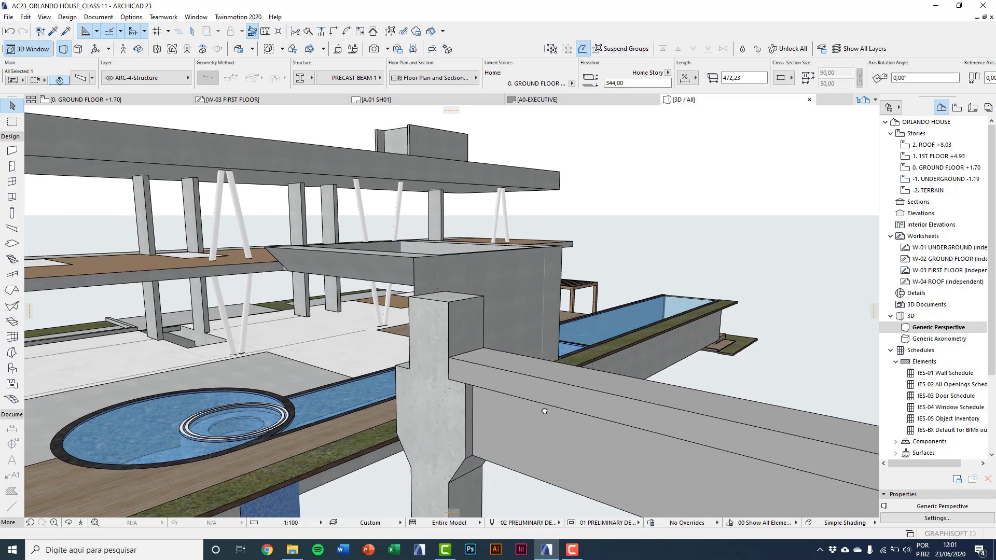
scroll(499, 392, "up", 1)
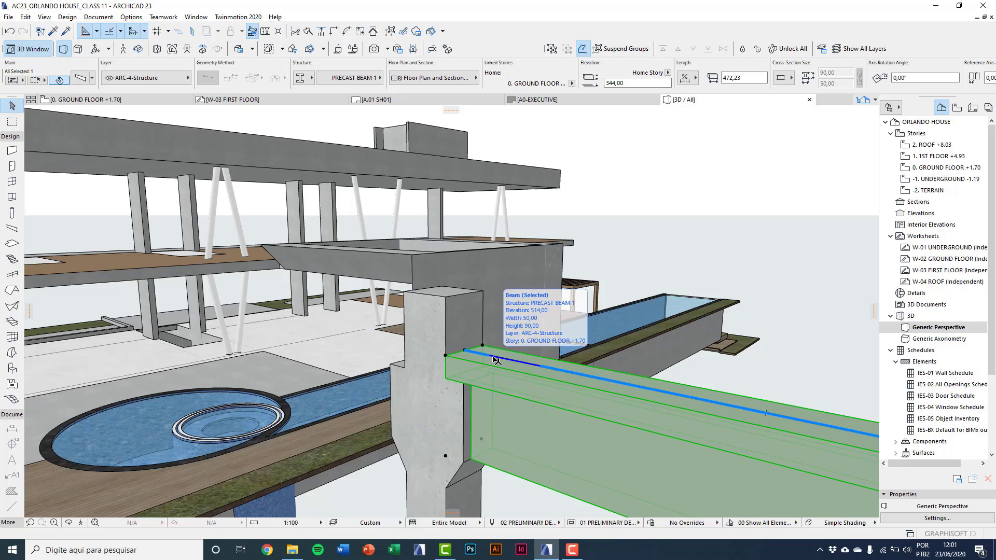
left_click(493, 357)
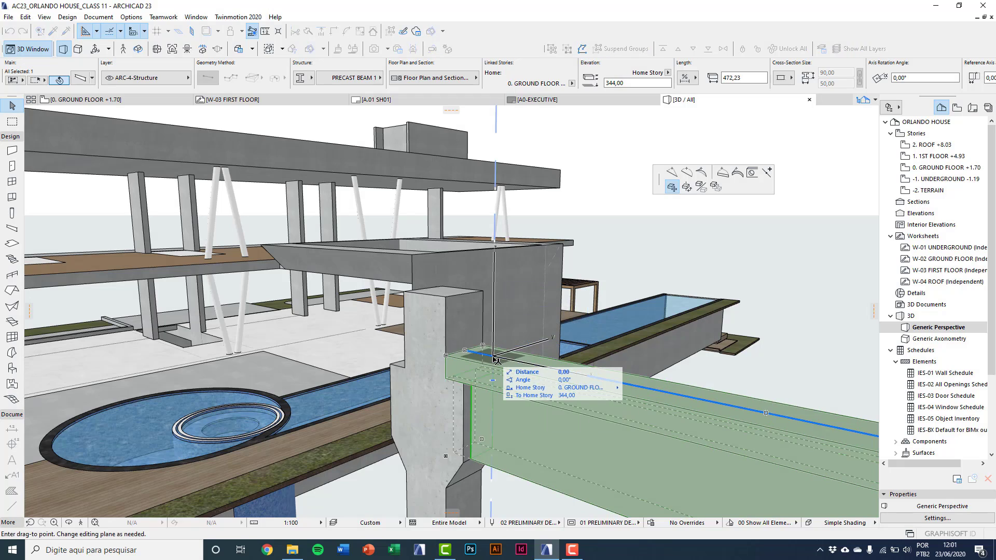
left_click(767, 175)
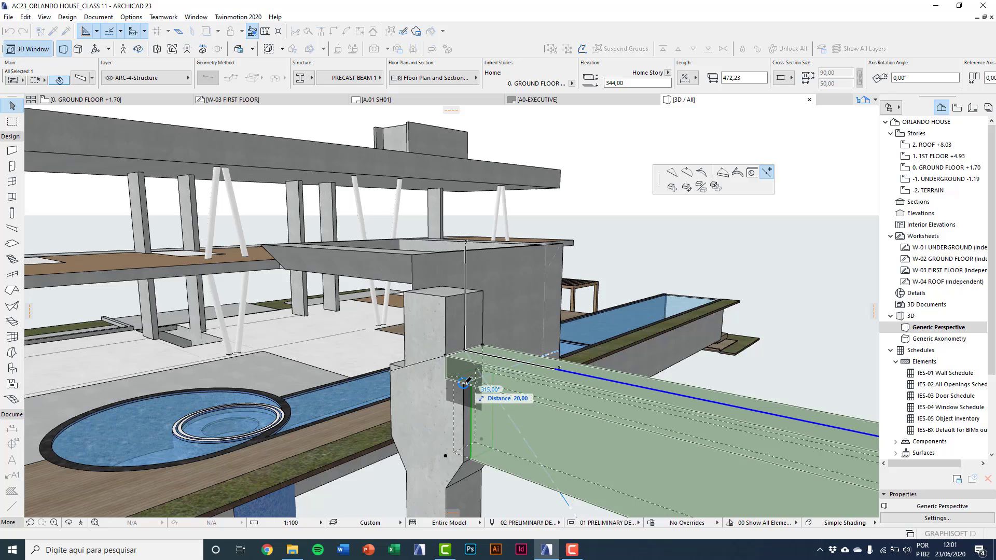
left_click(466, 381)
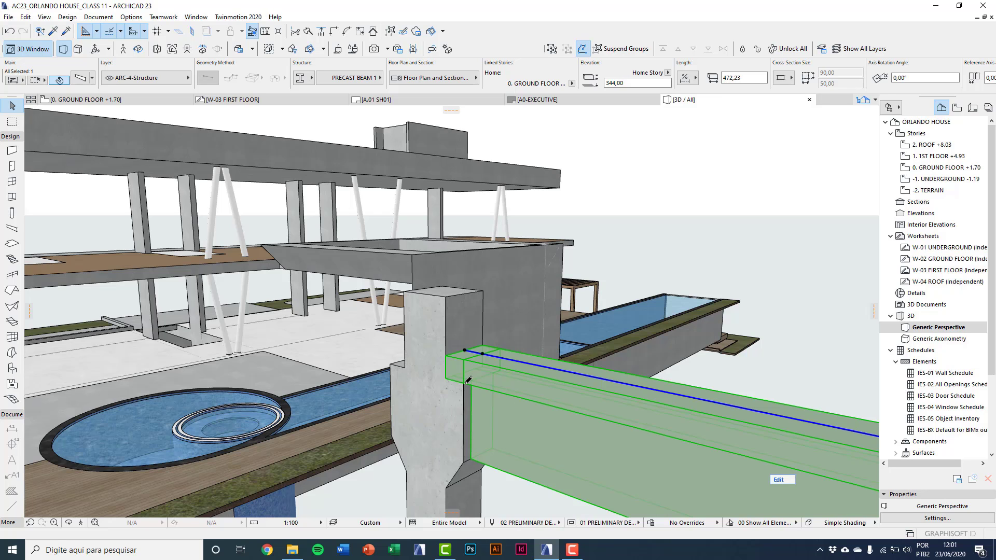
- Offset the beam's reference line by 30 and deselect the beam
scroll(482, 367, "up", 3)
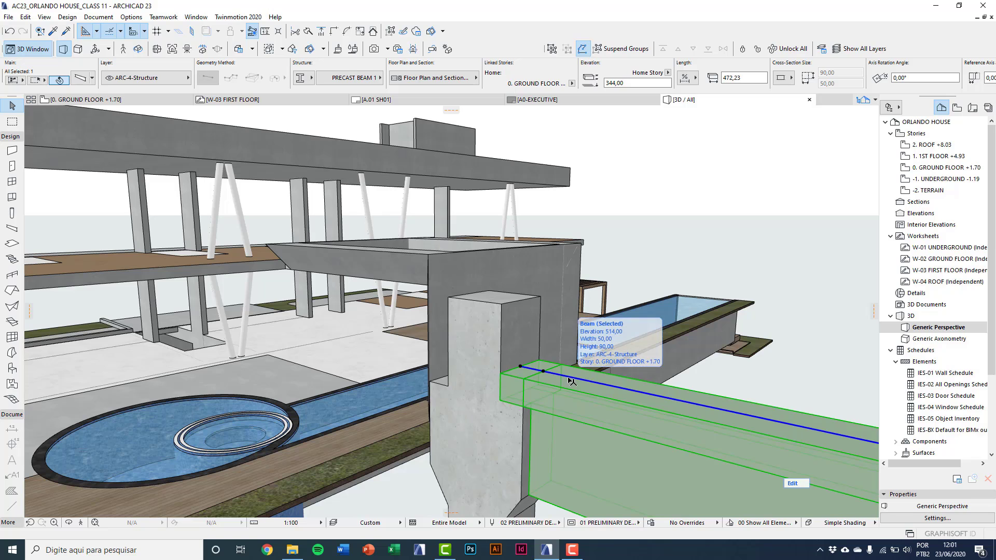
left_click(572, 382)
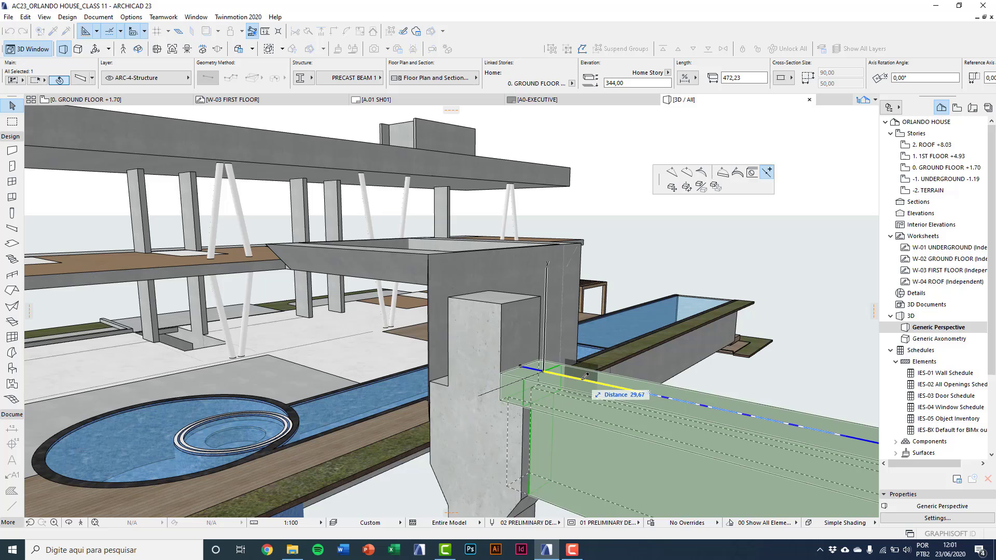
type("30")
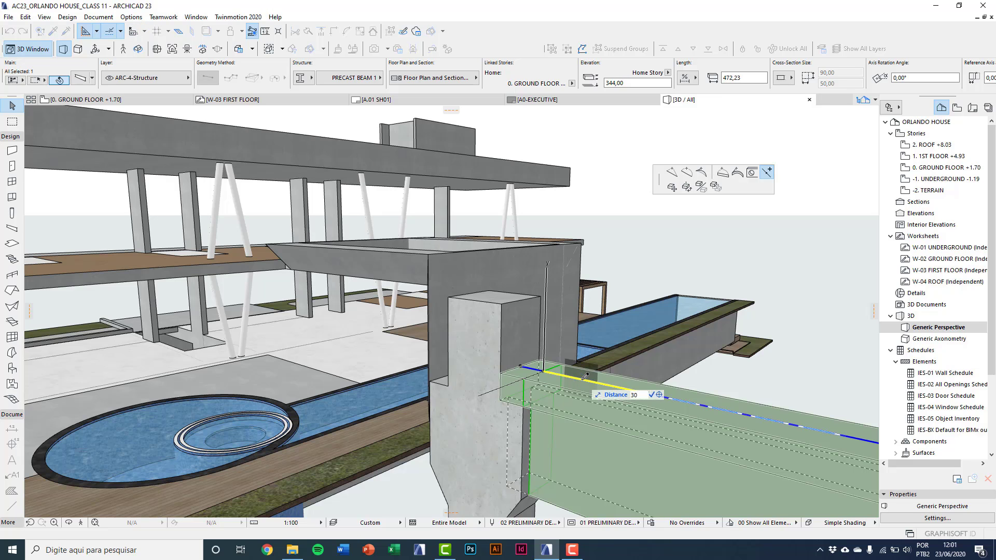
key("Return")
key("Escape")
middle_click_drag(585, 377, 553, 325, "shift")
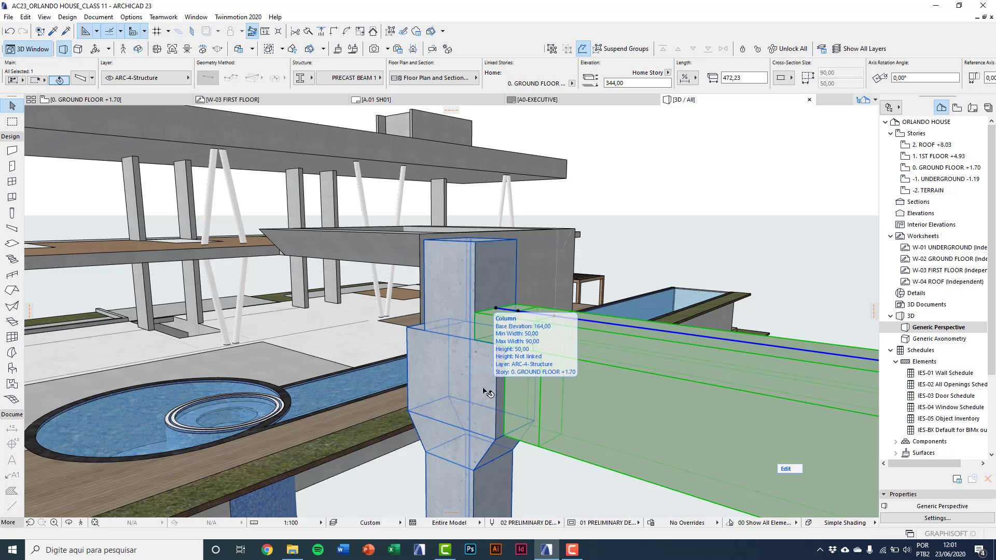
- Open PRECAST BEAM 1 in the Profile Manager for editing and expand its Modifiers
left_click(131, 17)
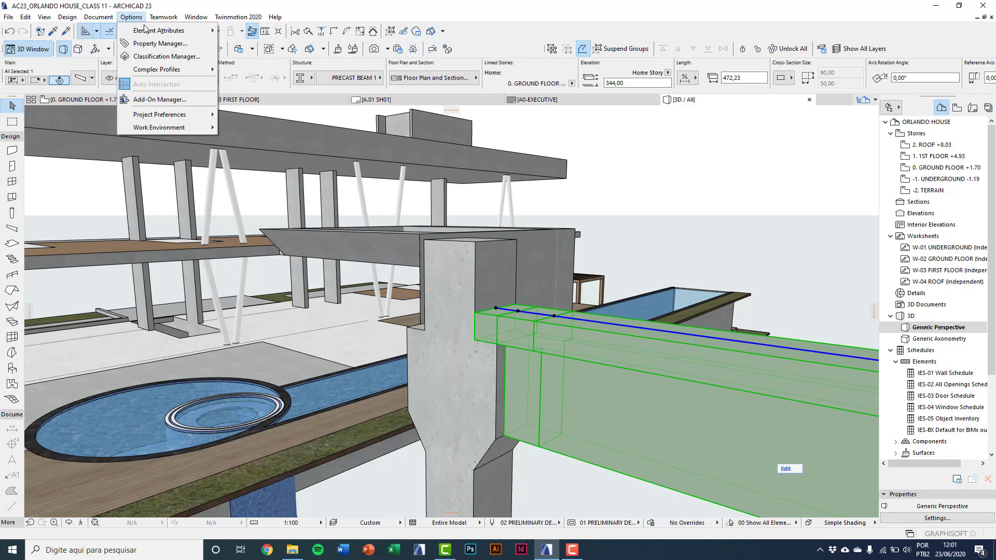
mouse_move(146, 30)
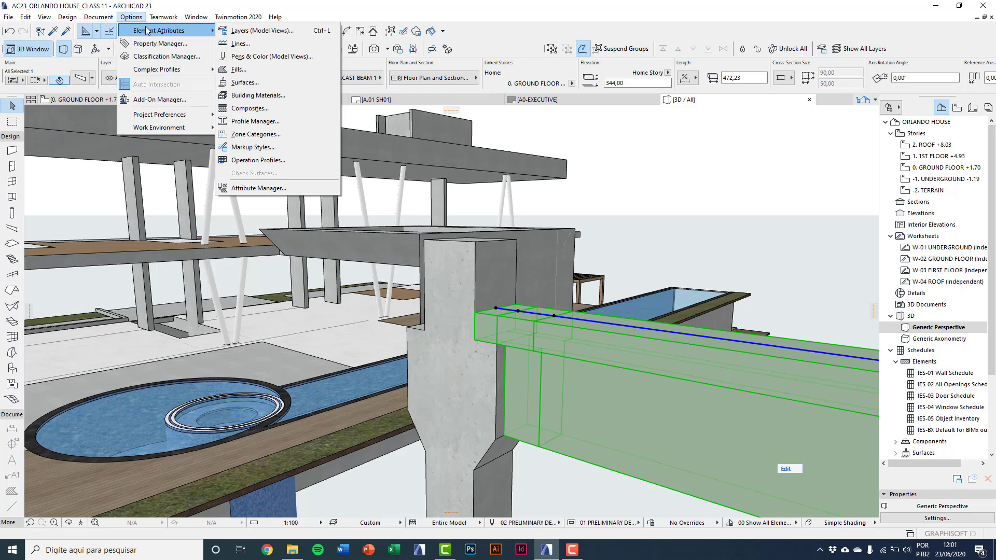
left_click(260, 124)
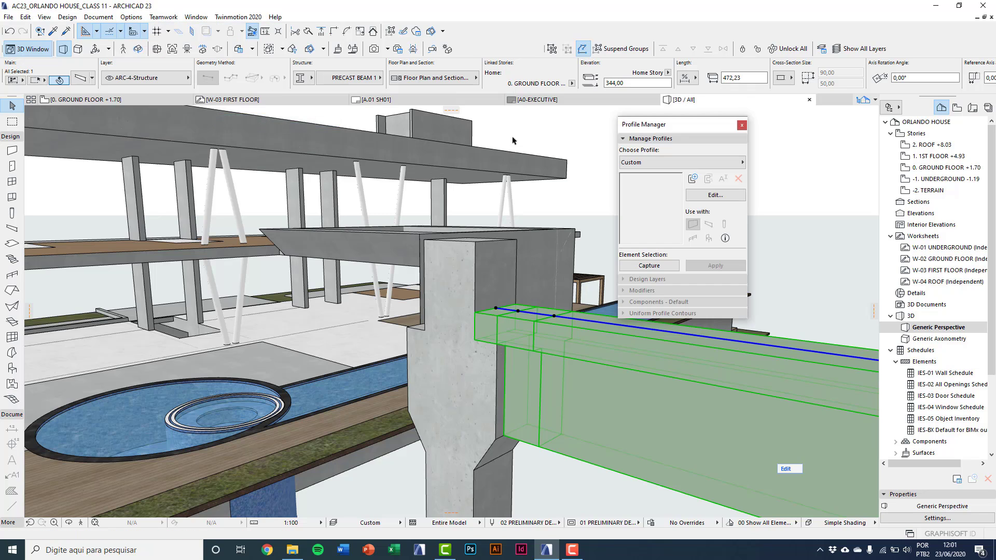
left_click(664, 164)
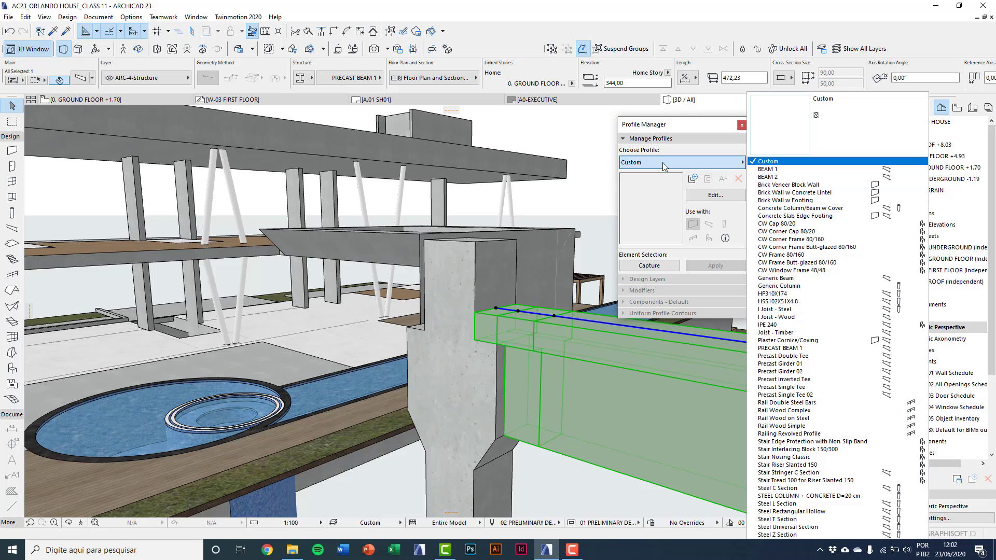
type("pre")
key("Return")
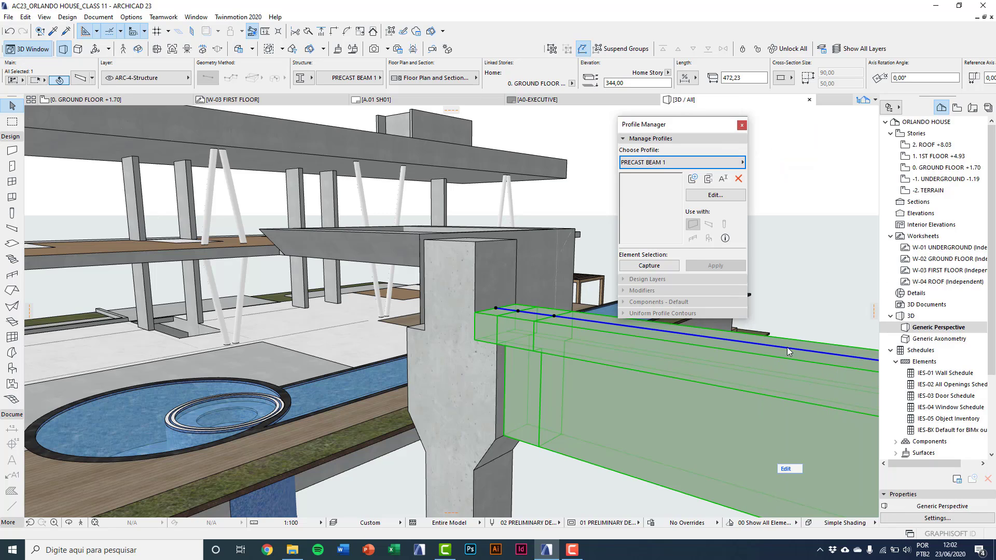
left_click(696, 196)
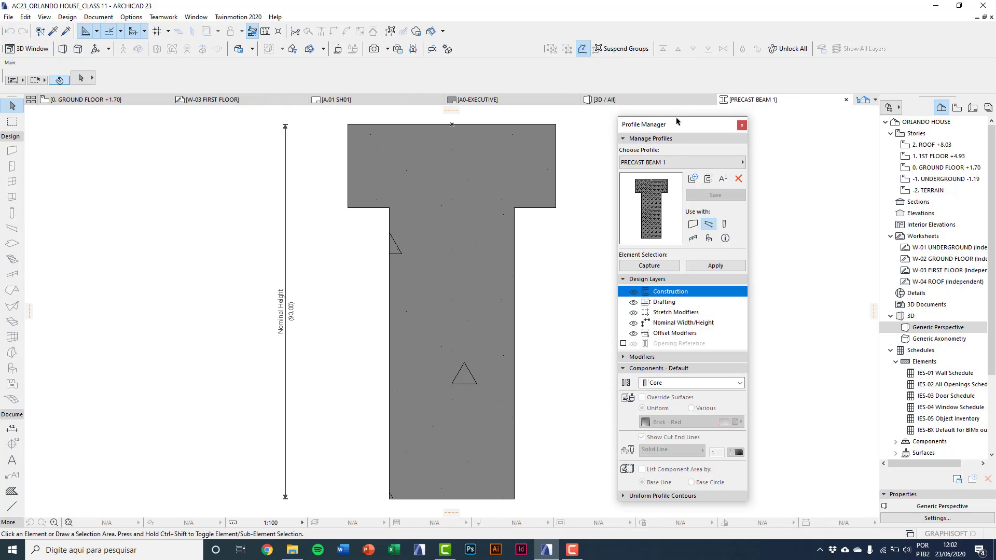
left_click(627, 358)
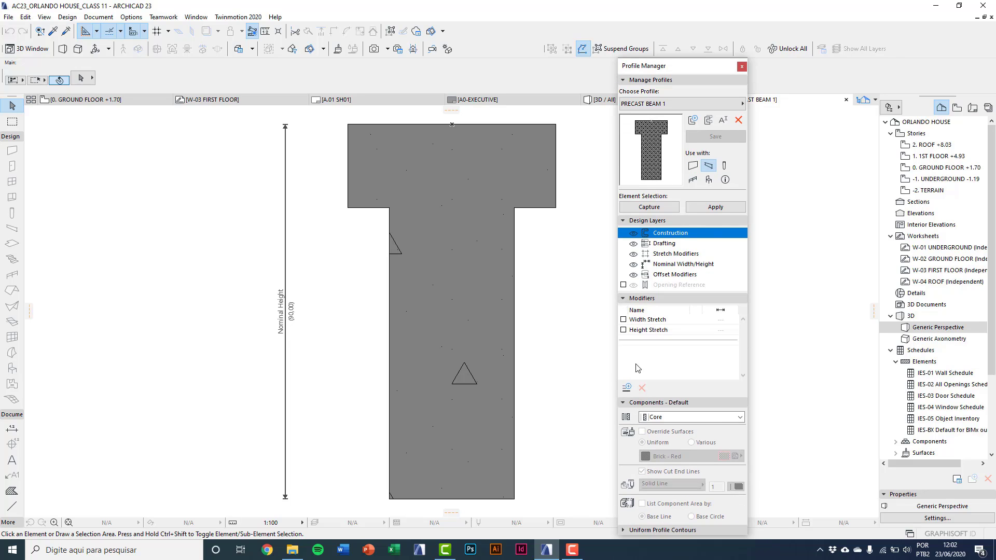
- Add offset modifier '1' with a 70,00 dimension from the bottom edge to the flange, then save
left_click(626, 389)
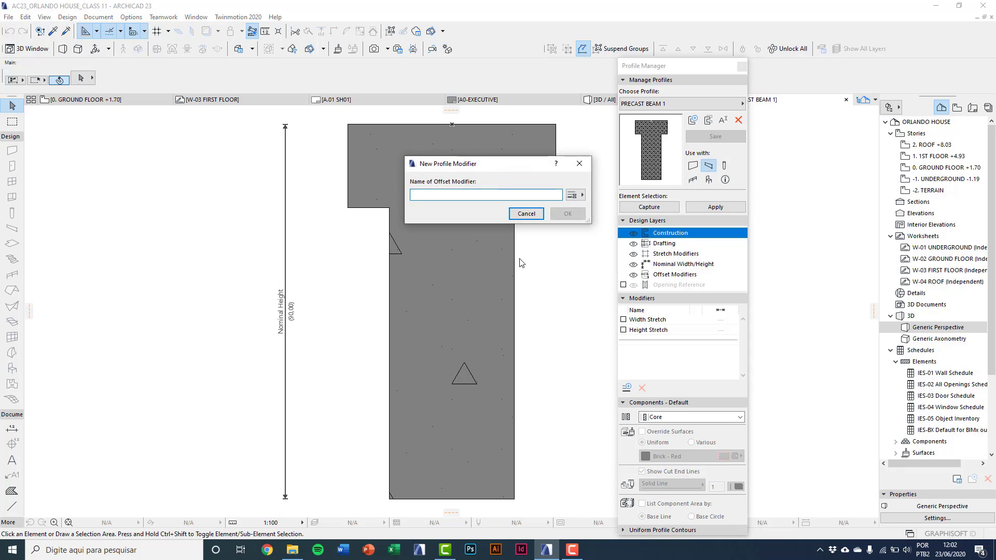
type("1")
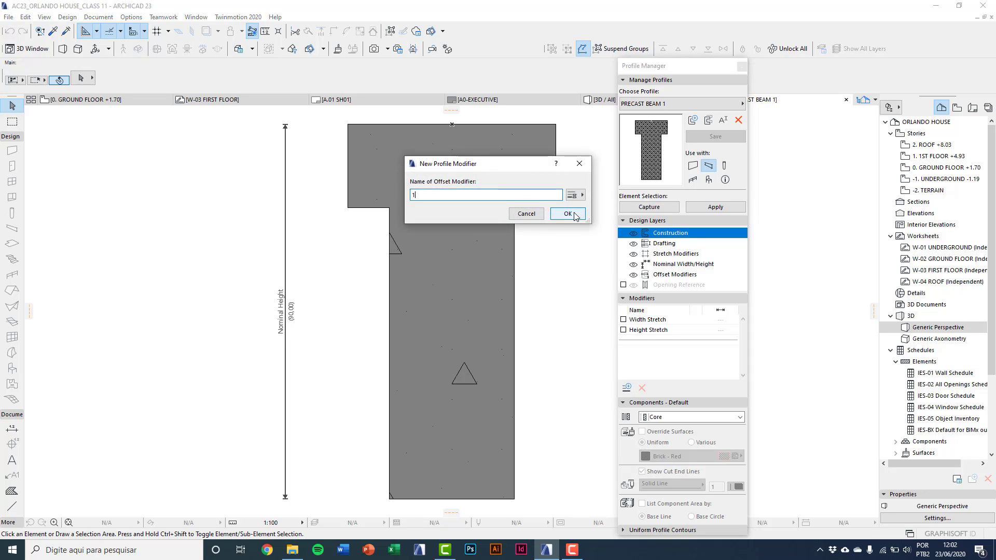
left_click(571, 215)
scroll(456, 421, "down", 1)
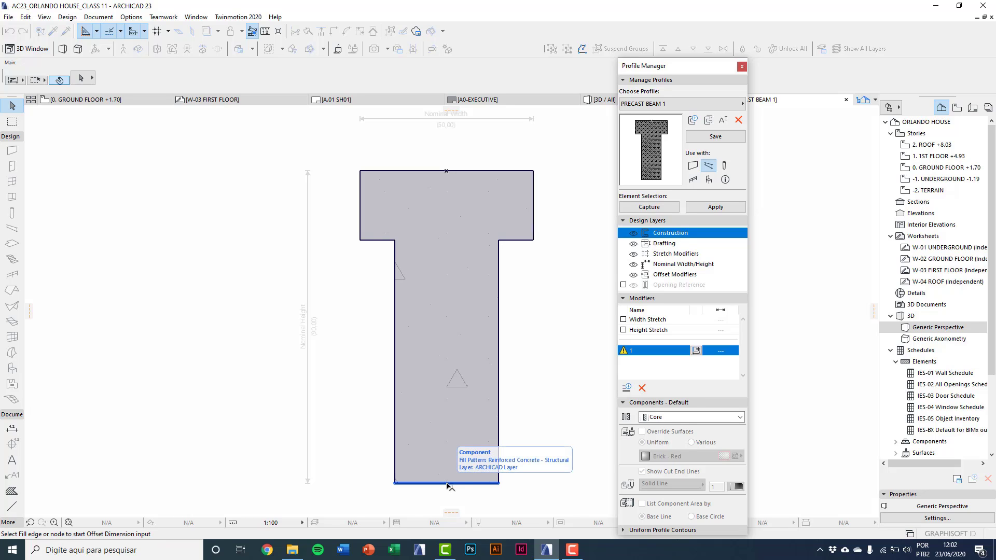
left_click(448, 484)
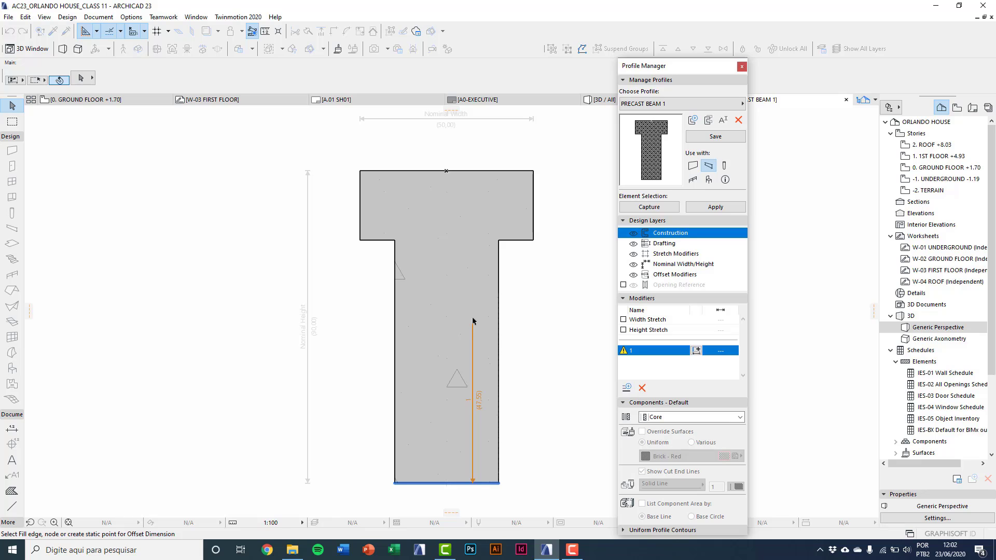
left_click(533, 241)
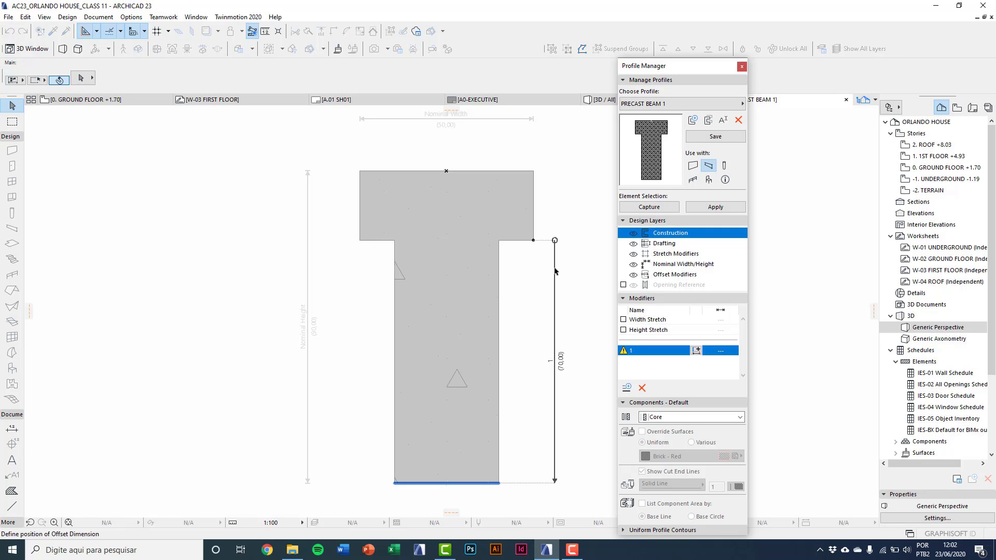
left_click(555, 271)
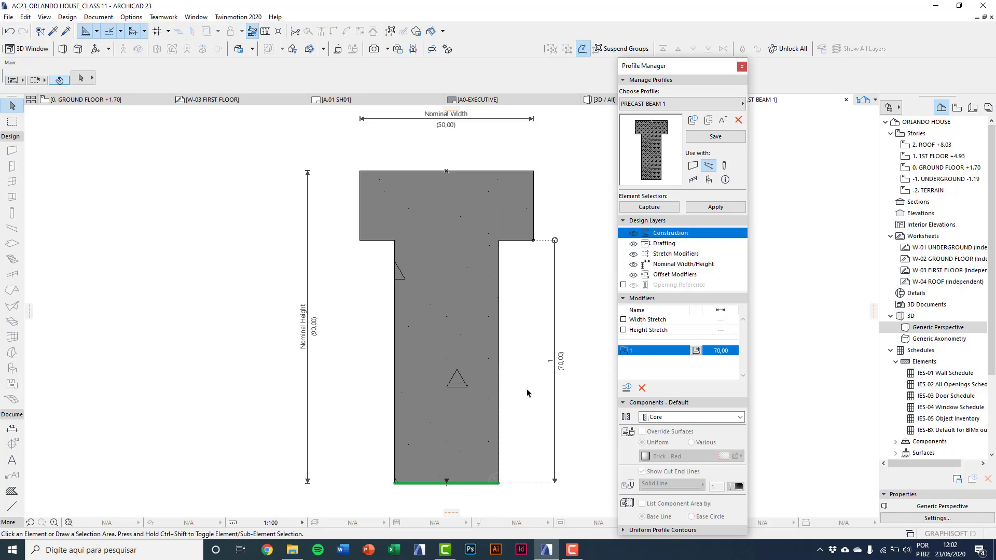
left_click(724, 140)
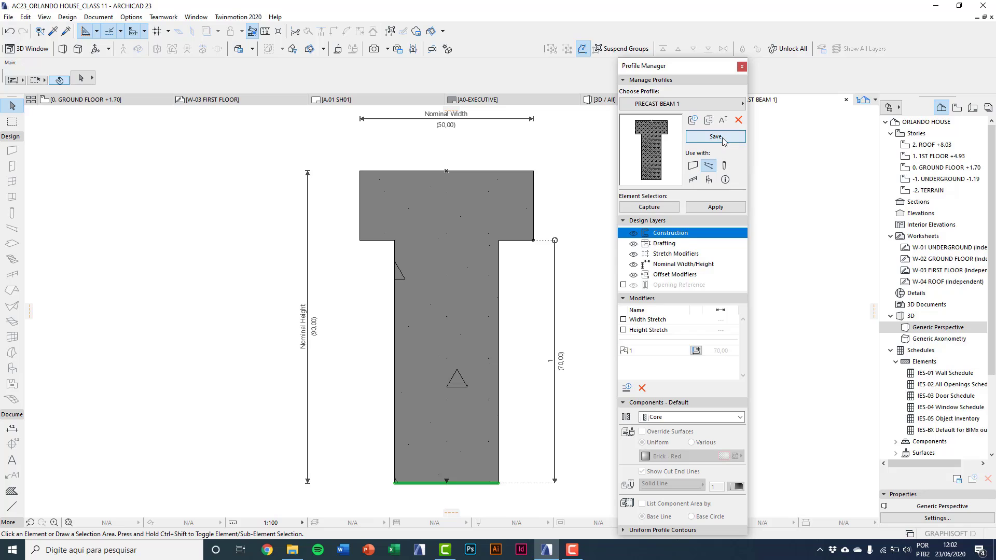
- Raise the beam-end segment's offset edge up to the beam's top edge
left_click(742, 66)
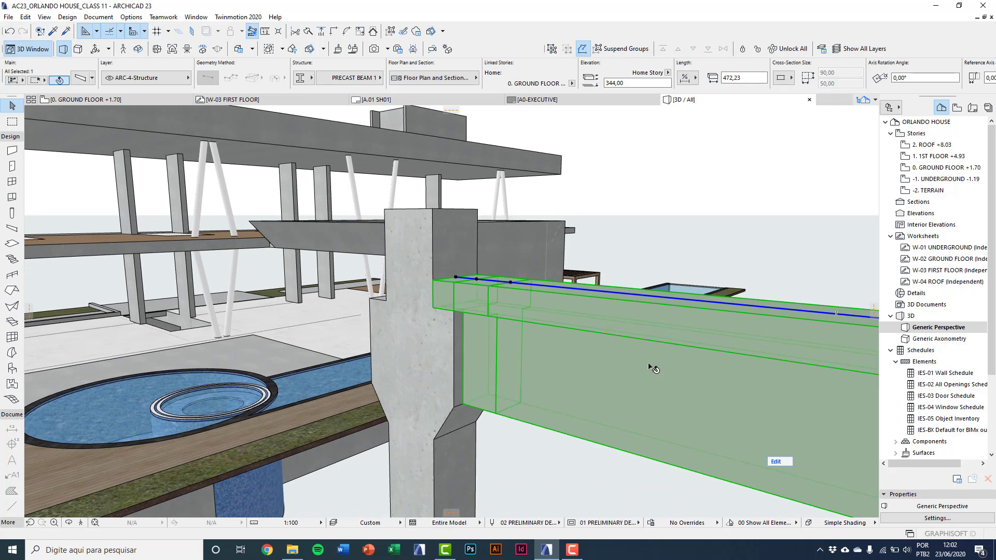
left_click(778, 465)
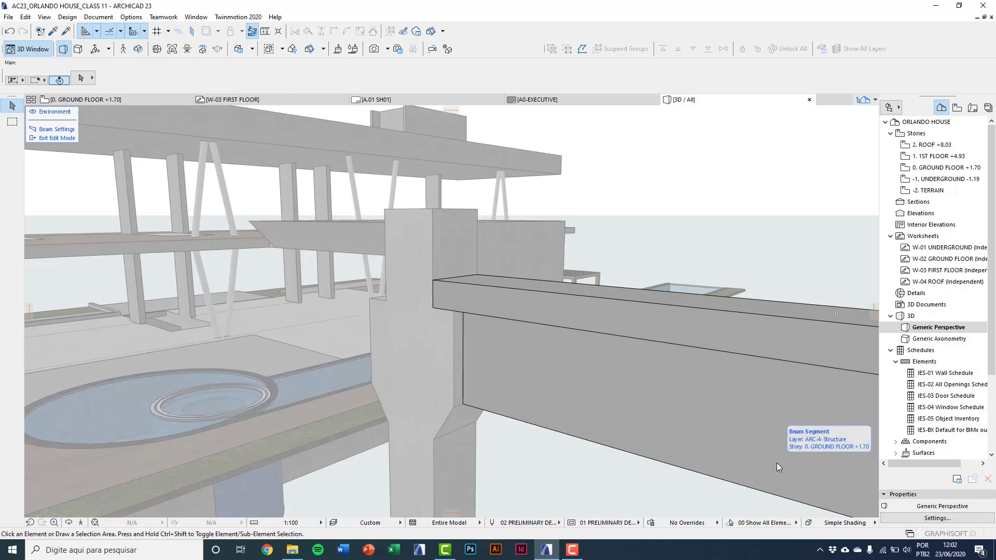
left_click(441, 297)
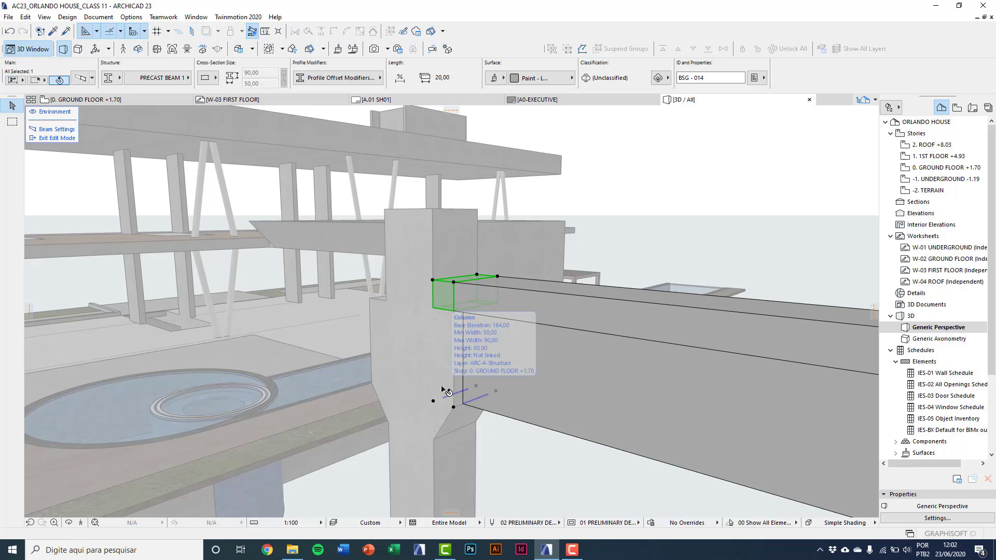
scroll(445, 392, "up", 4)
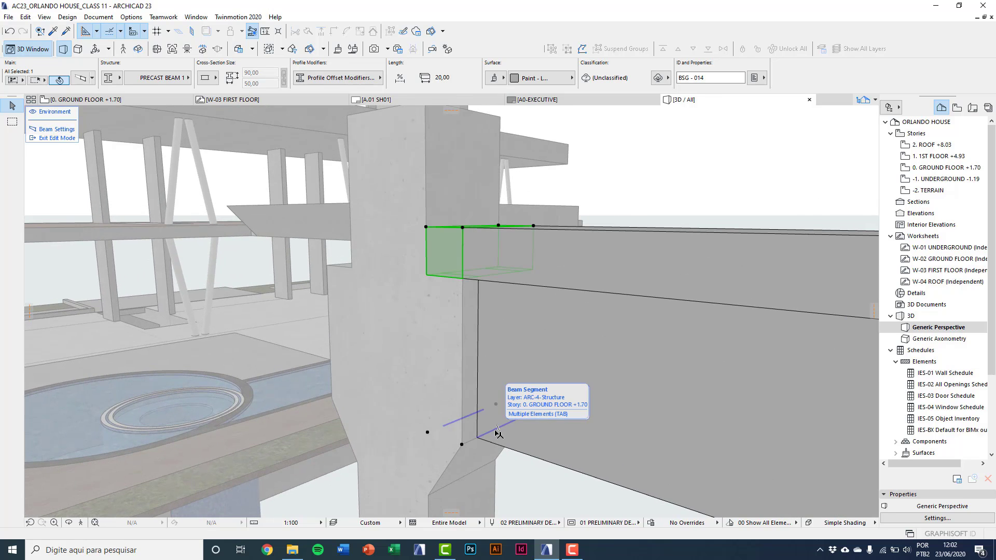
left_click(499, 434)
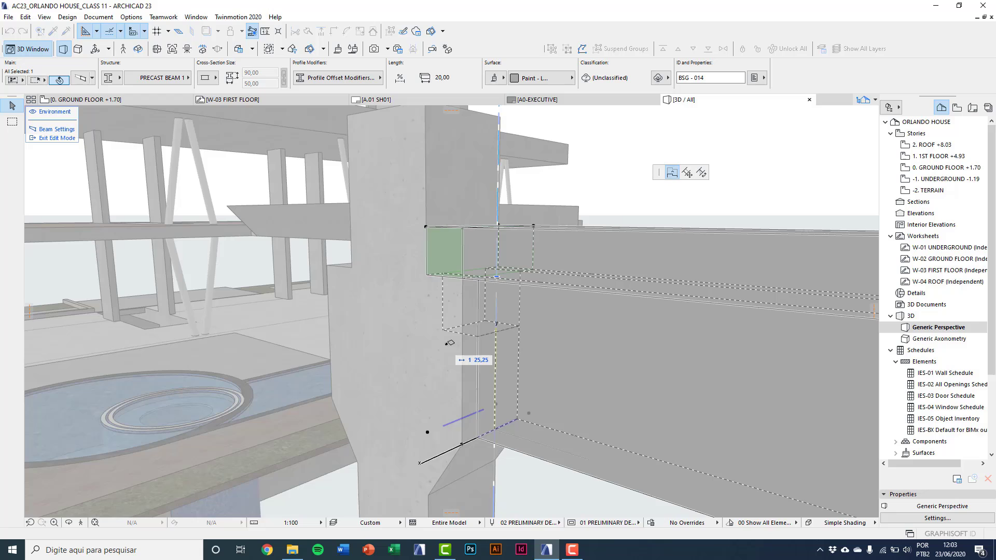
left_click(463, 280)
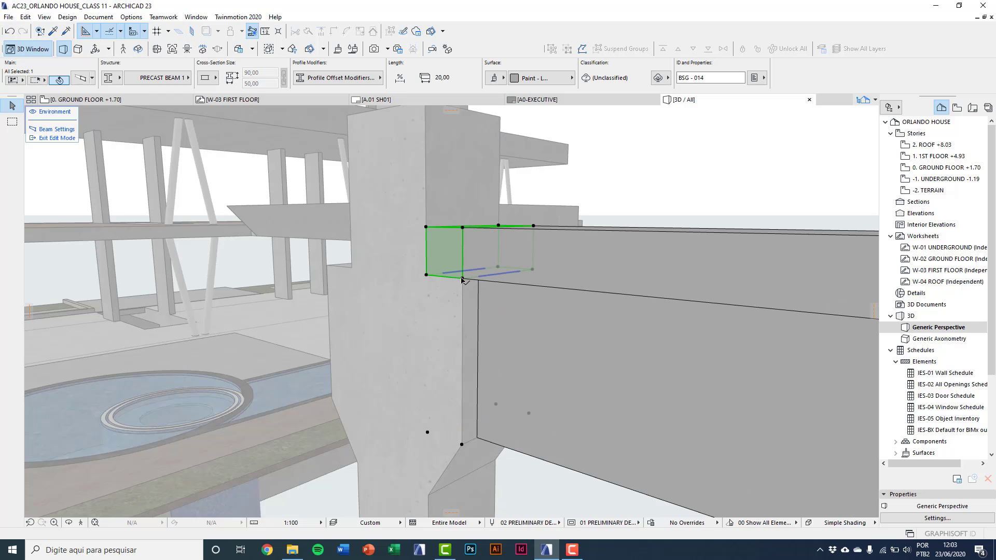
- Clear the segment selection and exit beam segment edit mode
middle_click_drag(463, 279, 434, 330)
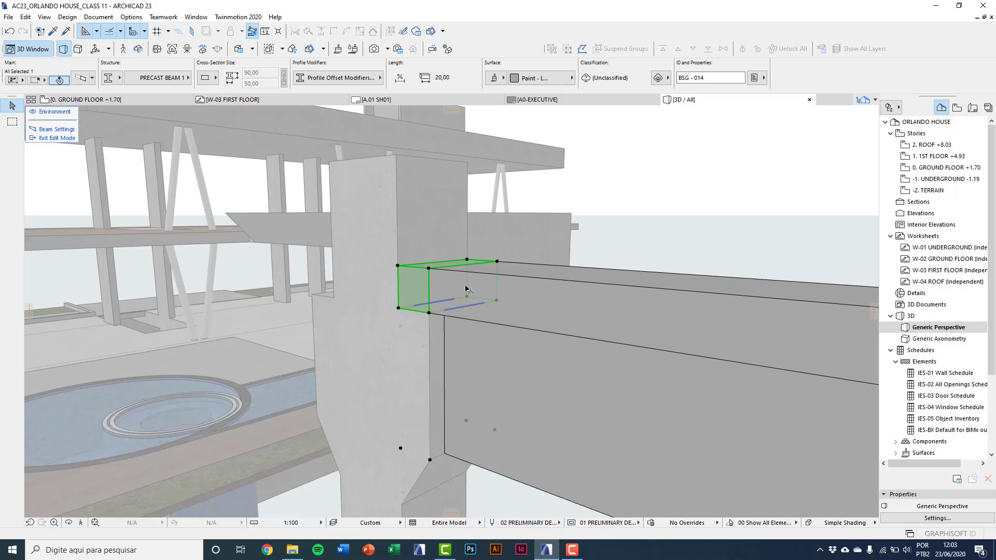
left_click(467, 289)
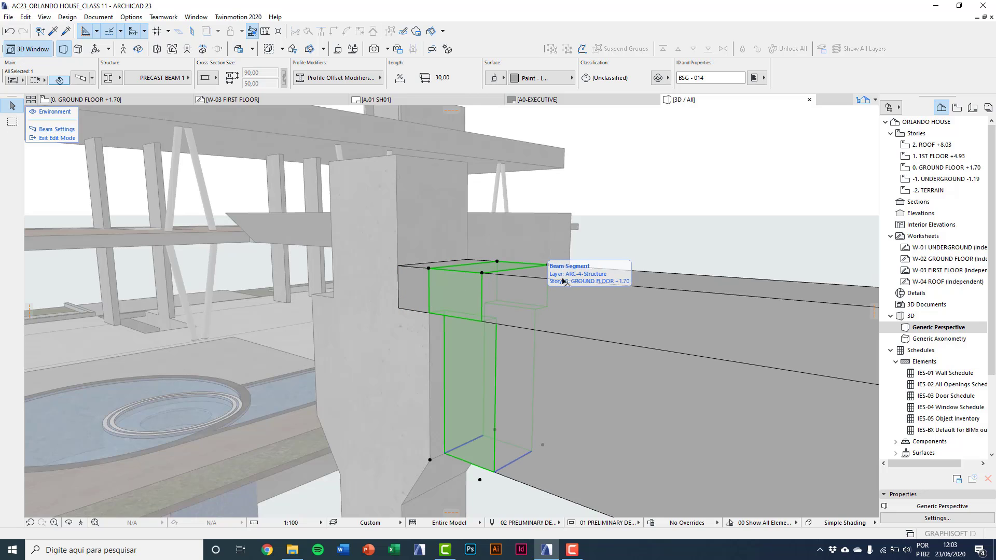
left_click(630, 248)
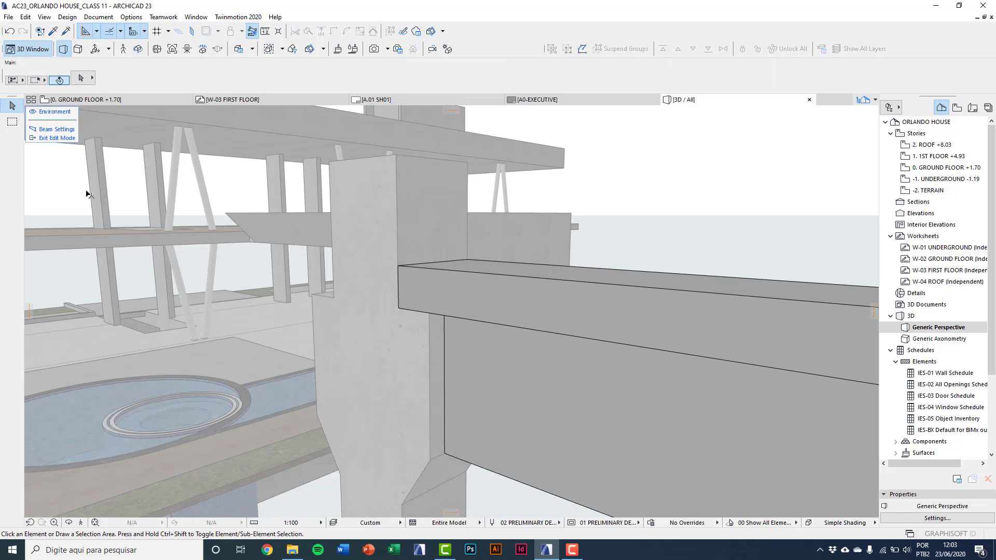
left_click(58, 138)
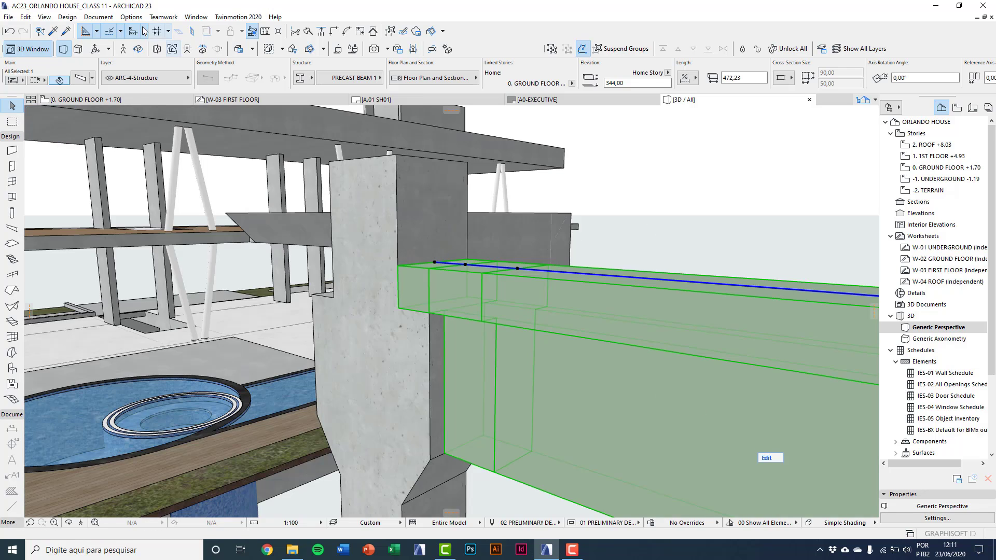
- Open PRECAST BEAM 1 in the profile editor and delete its old 70,00 modifier
left_click(131, 17)
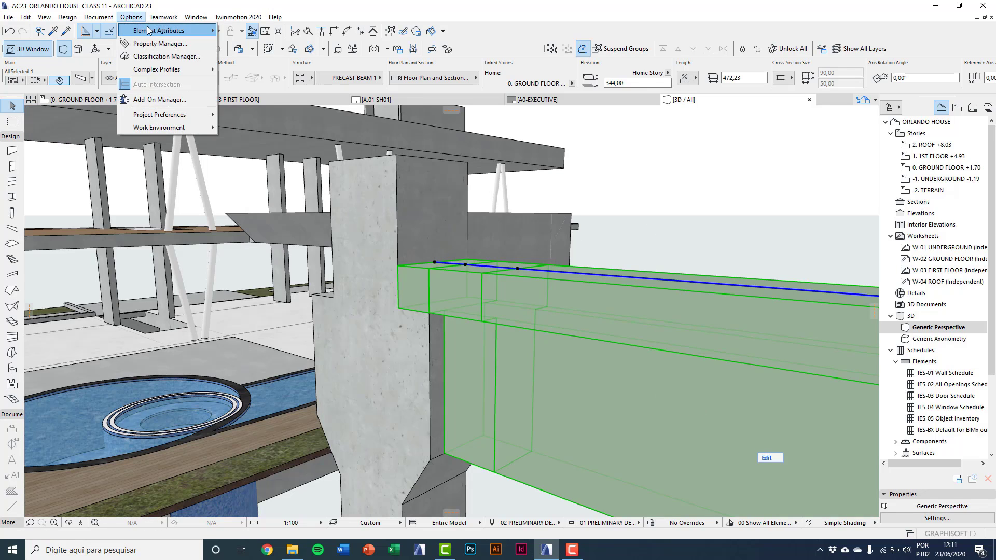
mouse_move(148, 30)
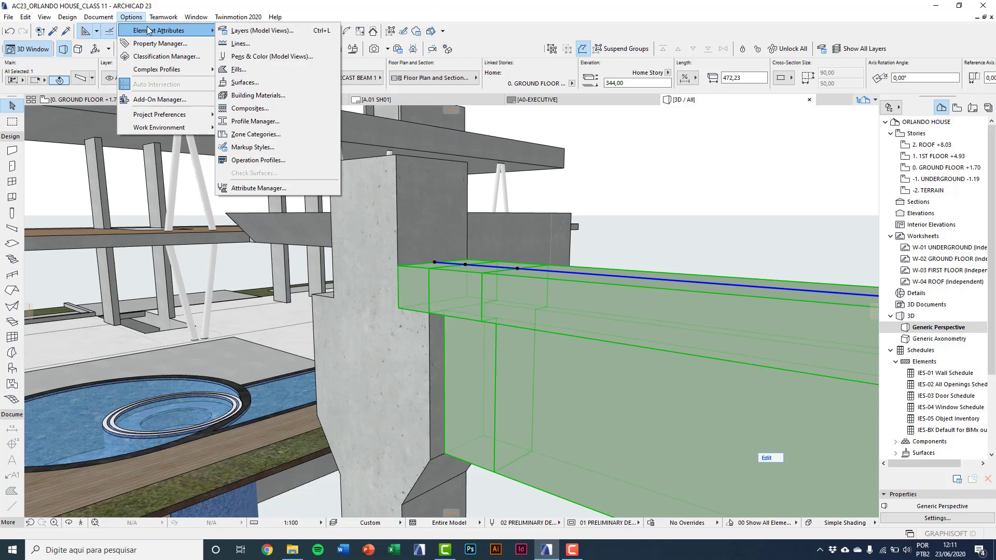
left_click(254, 120)
left_click_drag(672, 68, 636, 86)
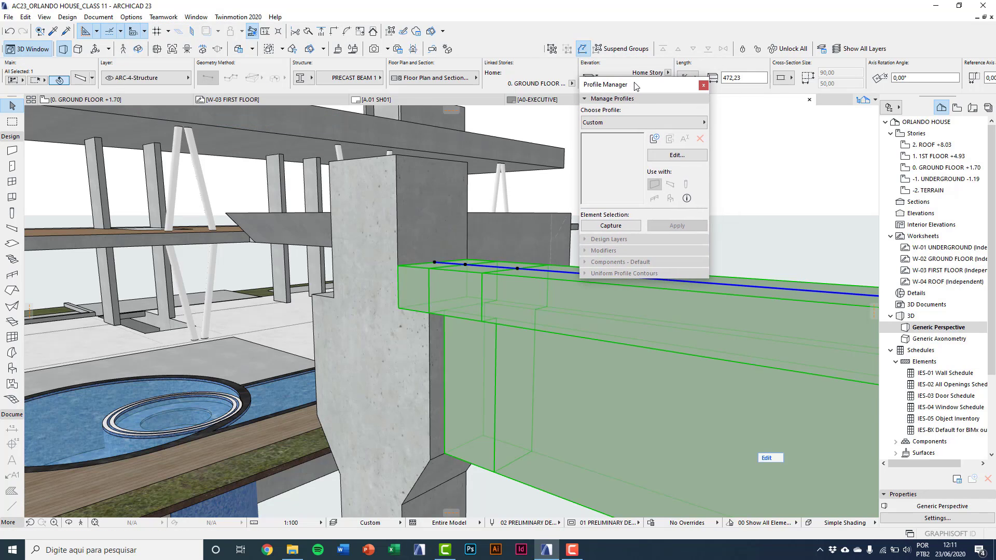
left_click(645, 123)
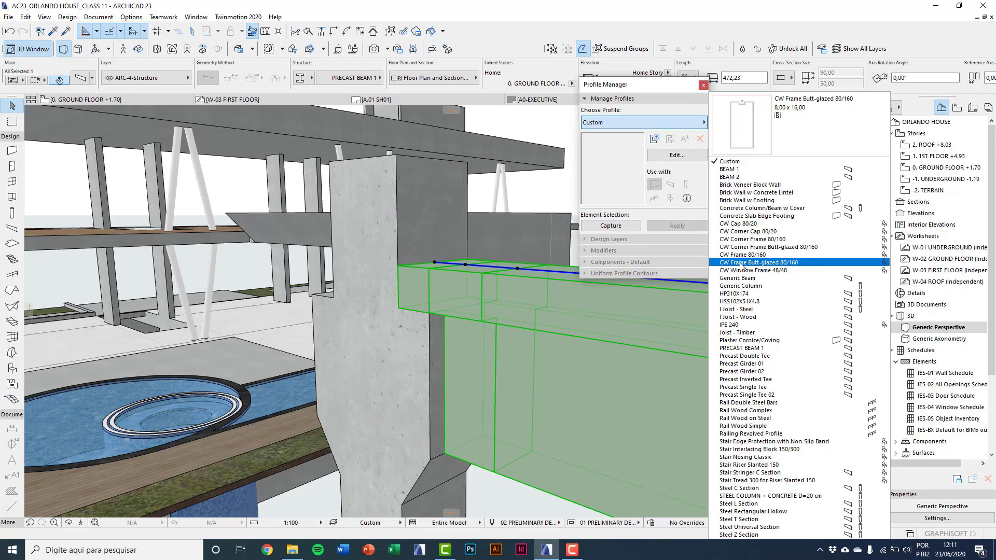
left_click(753, 348)
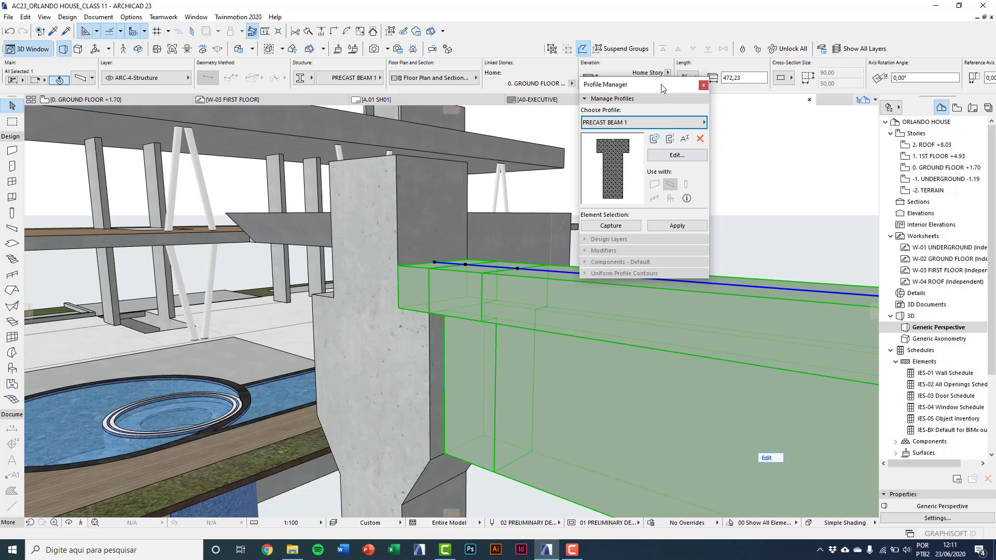
left_click_drag(661, 84, 673, 118)
left_click(702, 191)
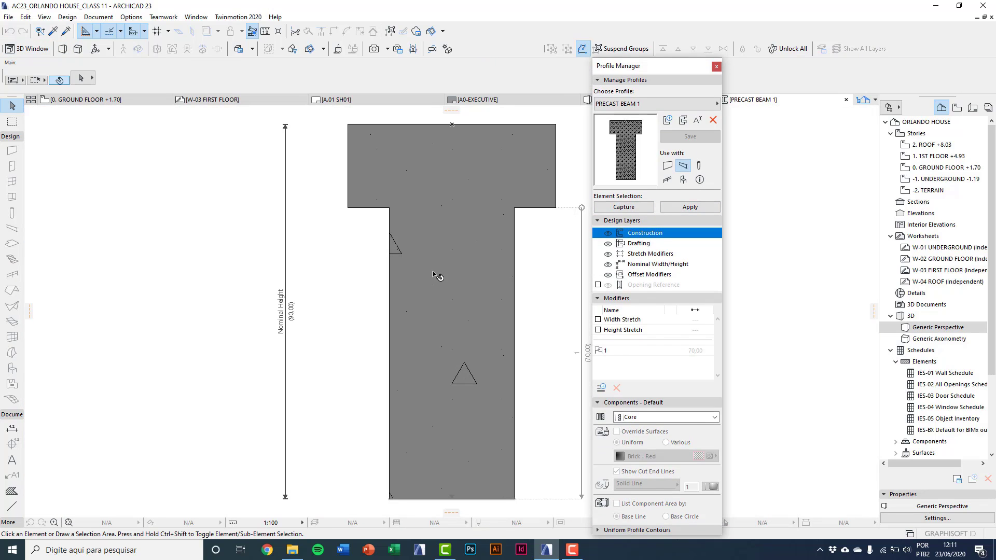
scroll(433, 278, "down", 2)
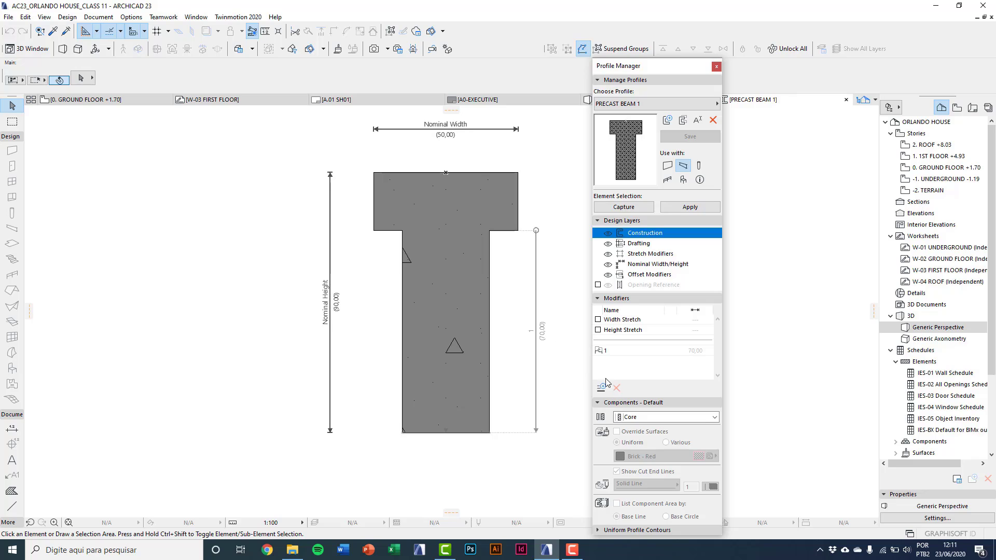
left_click(613, 351)
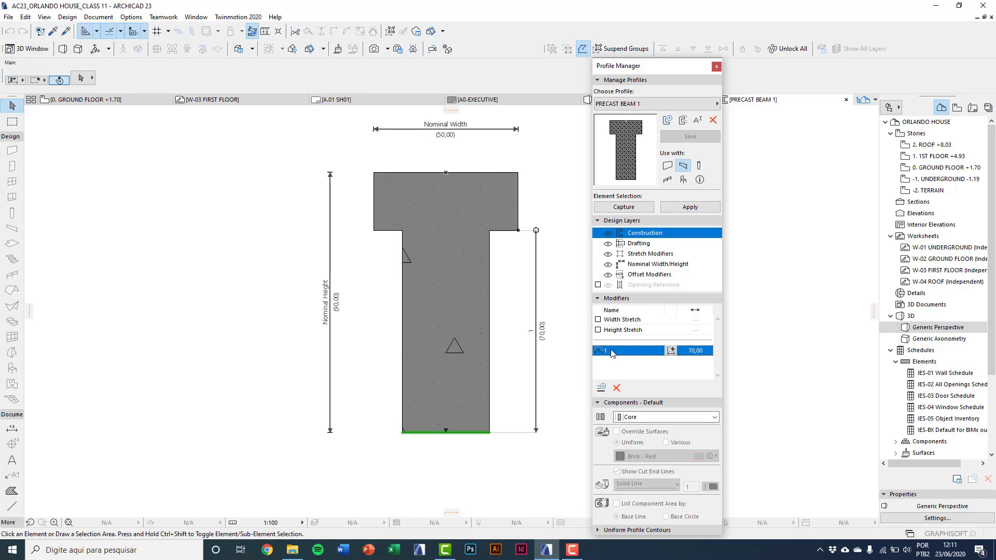
left_click(617, 387)
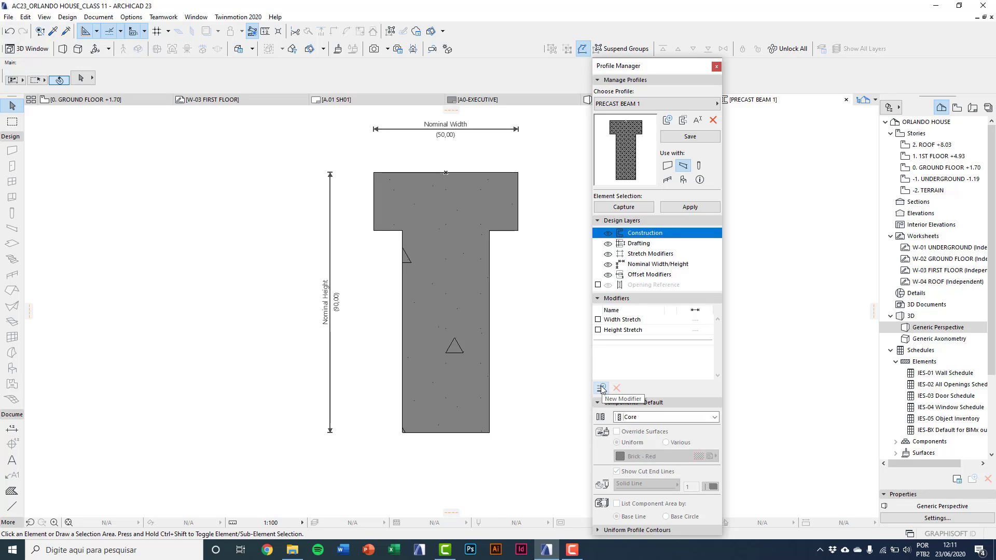
- Add offset modifiers 1 and 2, each 70,00, at the left and right flange undersides
left_click(602, 388)
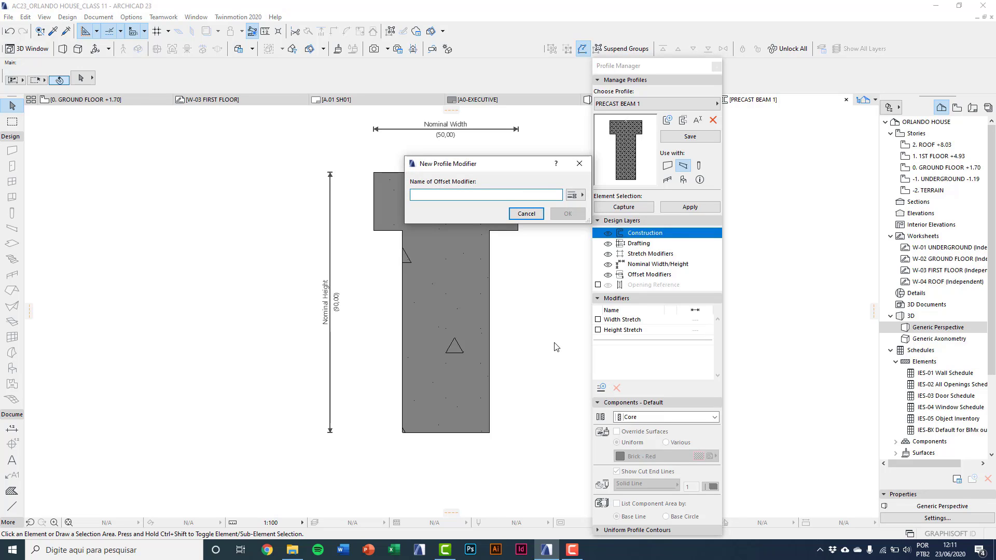
type("1")
left_click(559, 216)
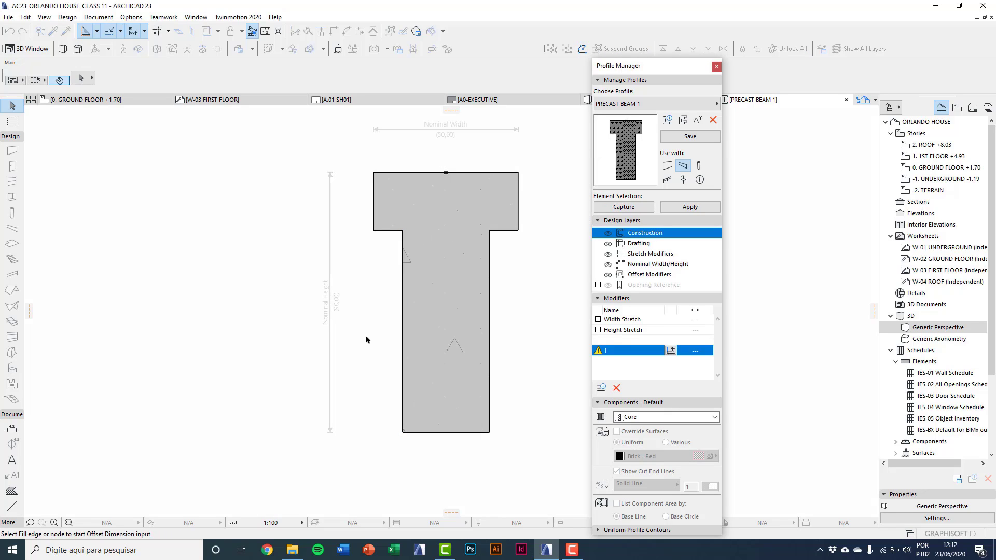
left_click(387, 231)
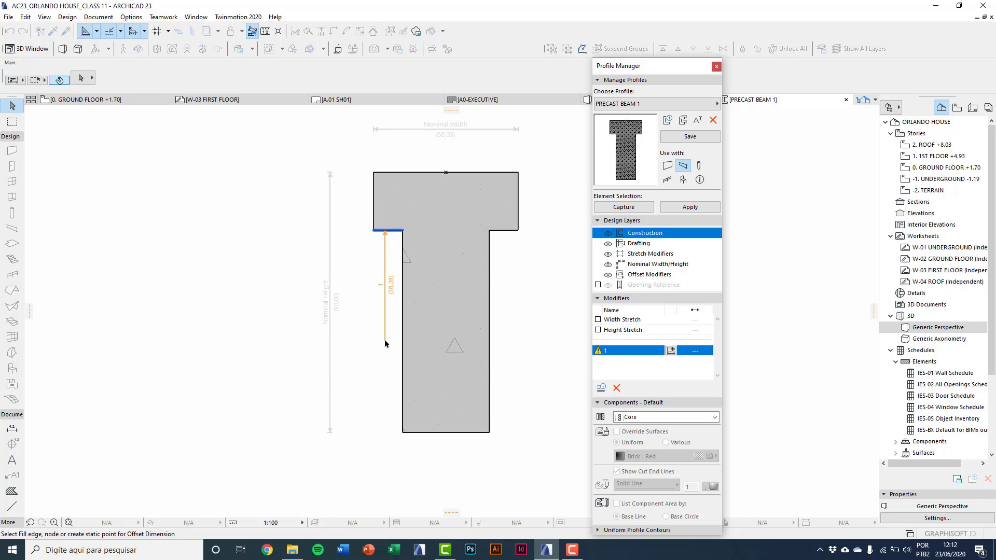
left_click(398, 433)
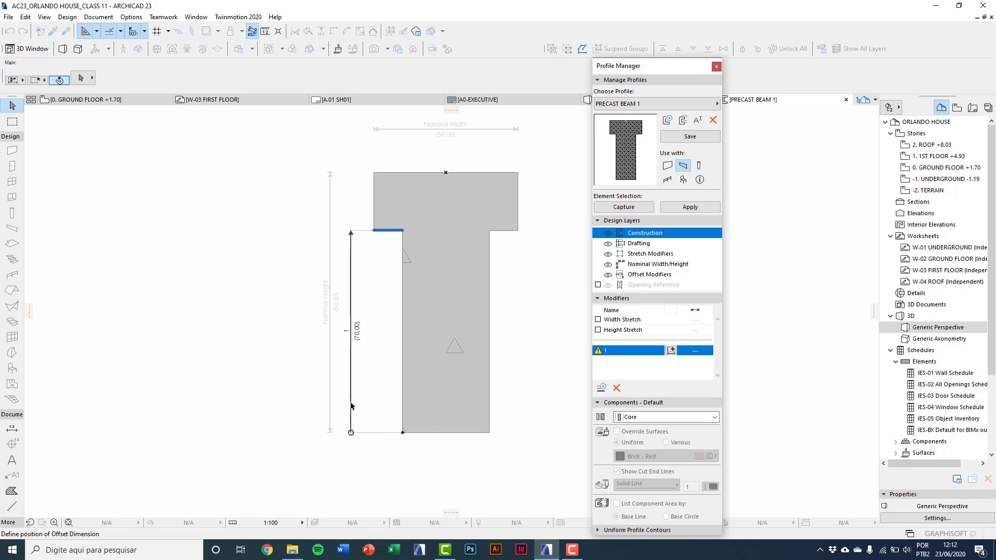
left_click(351, 407)
left_click(601, 388)
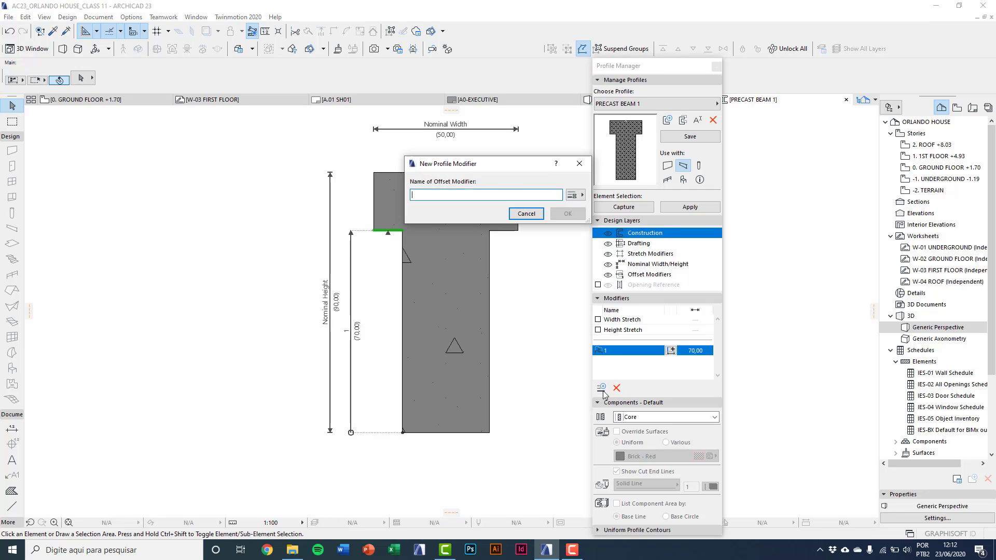
type("2")
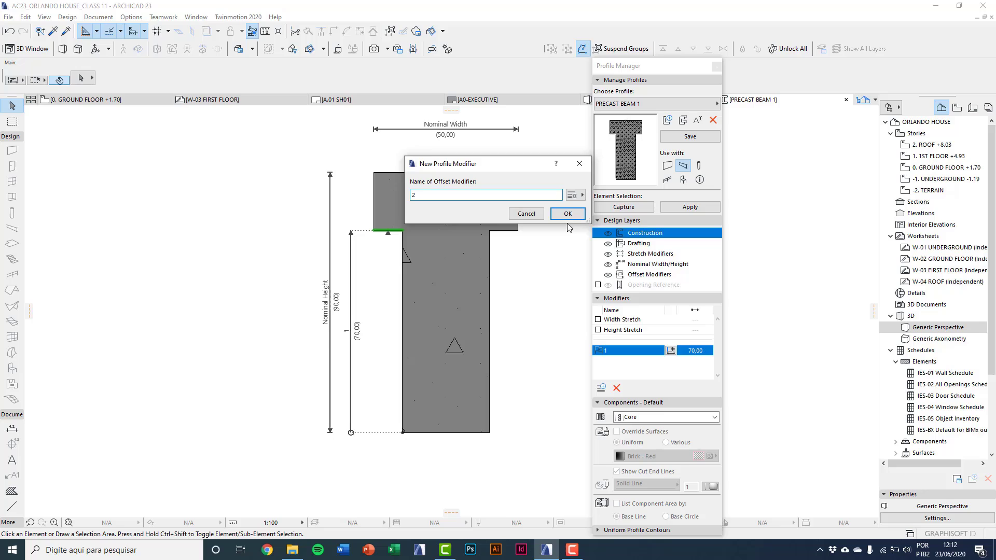
left_click(568, 214)
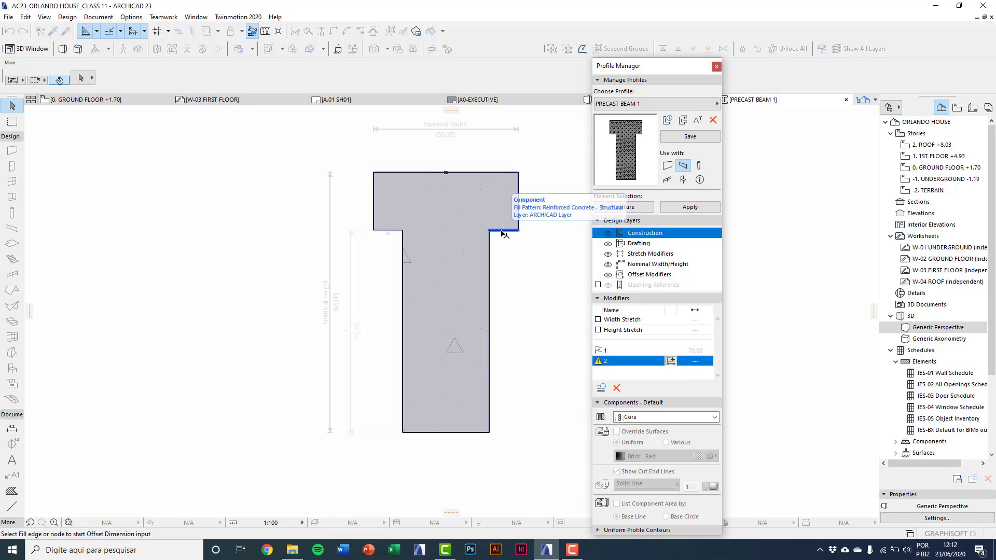
left_click(502, 232)
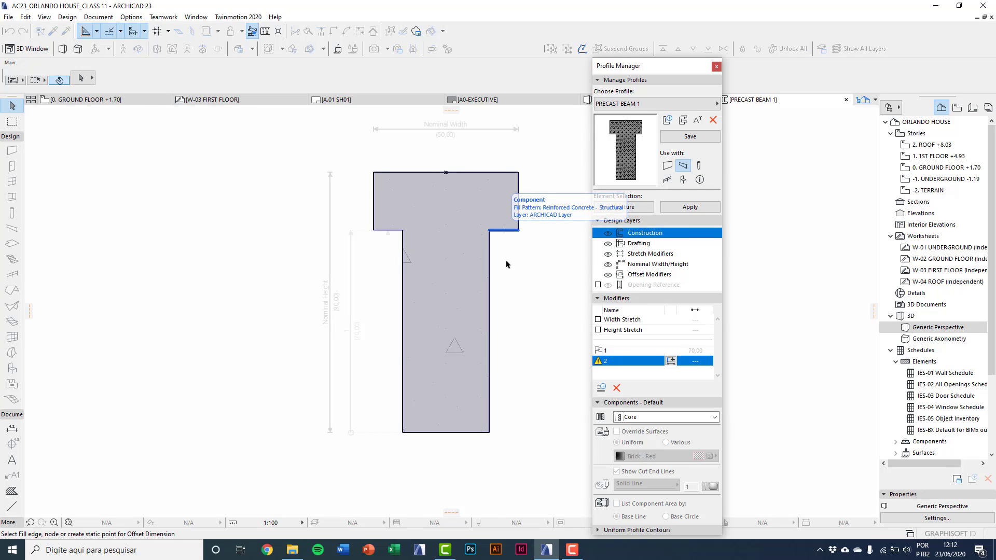
left_click(489, 433)
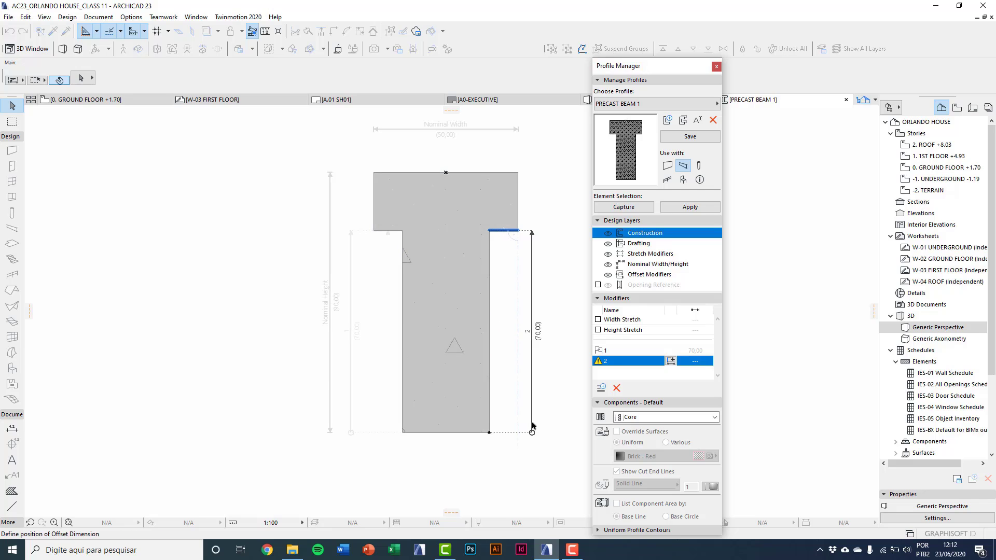
left_click(537, 427)
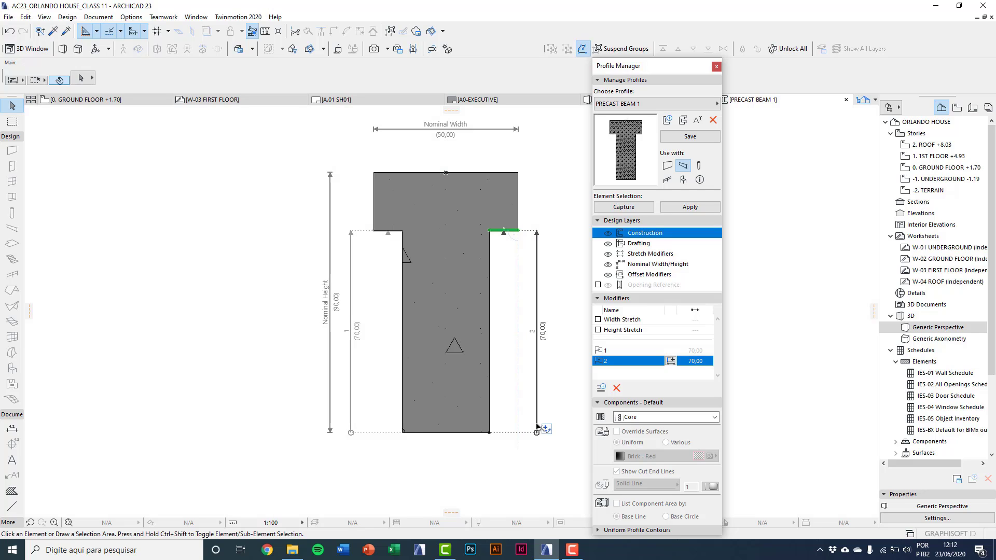
- Add offset modifiers 3 and 4, each 10,00, on the web's left and right faces
left_click(601, 388)
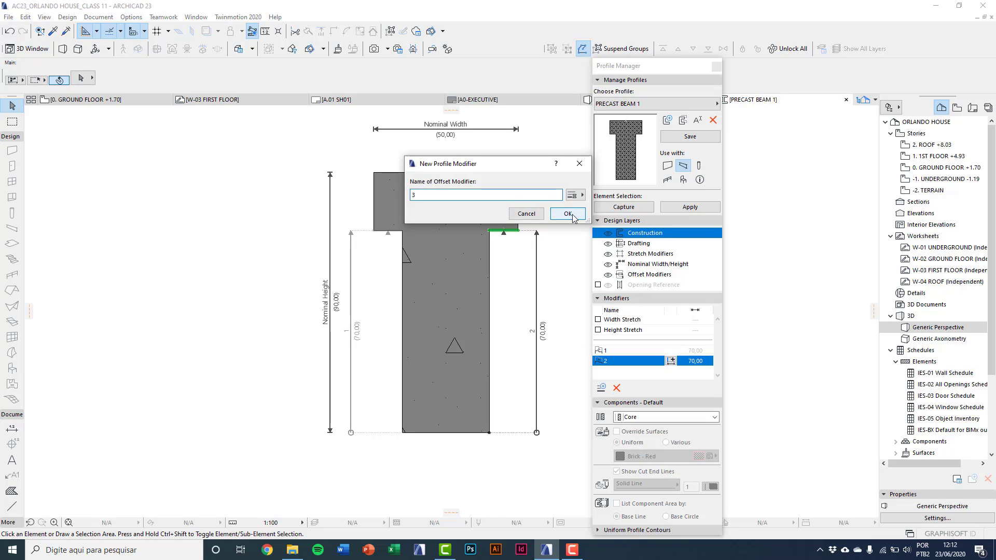
left_click(568, 214)
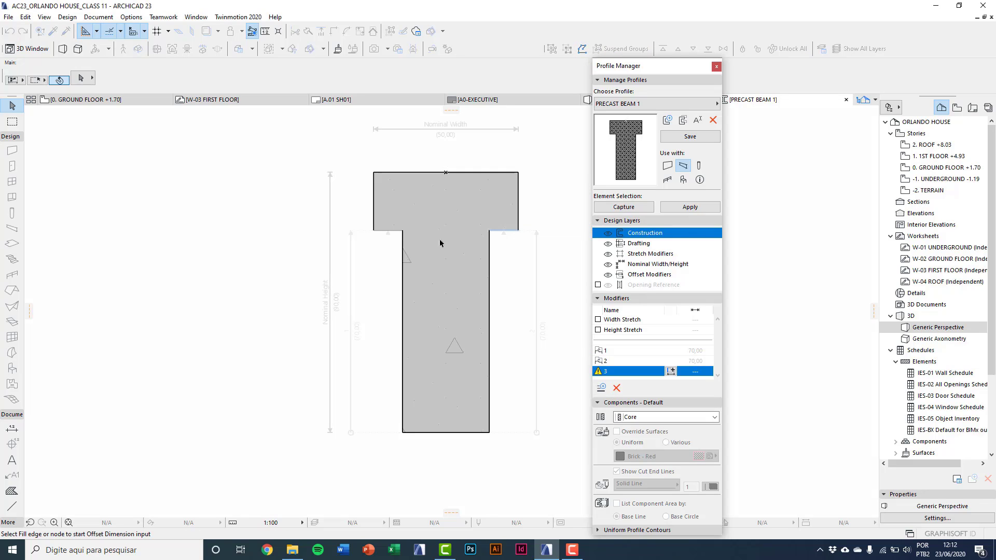
left_click(400, 275)
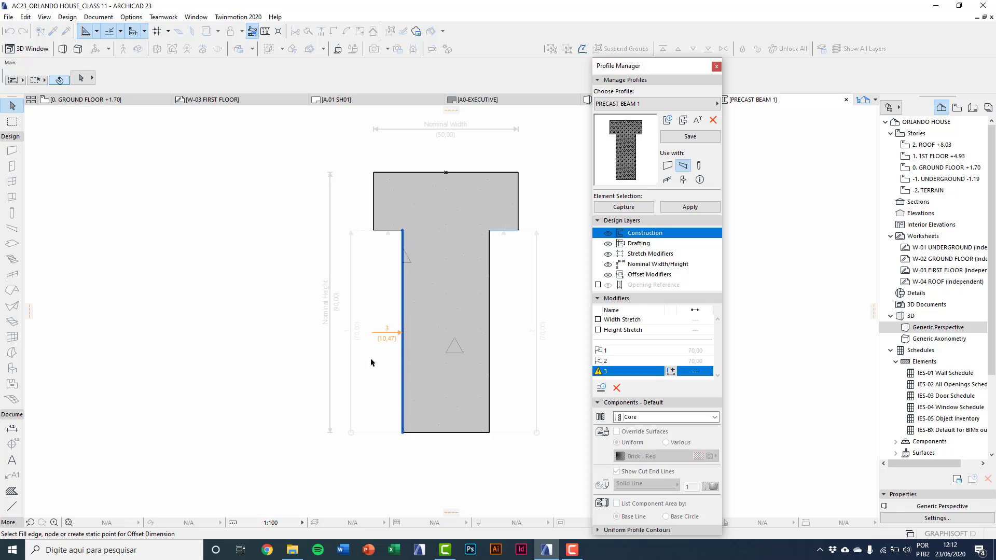
left_click(373, 230)
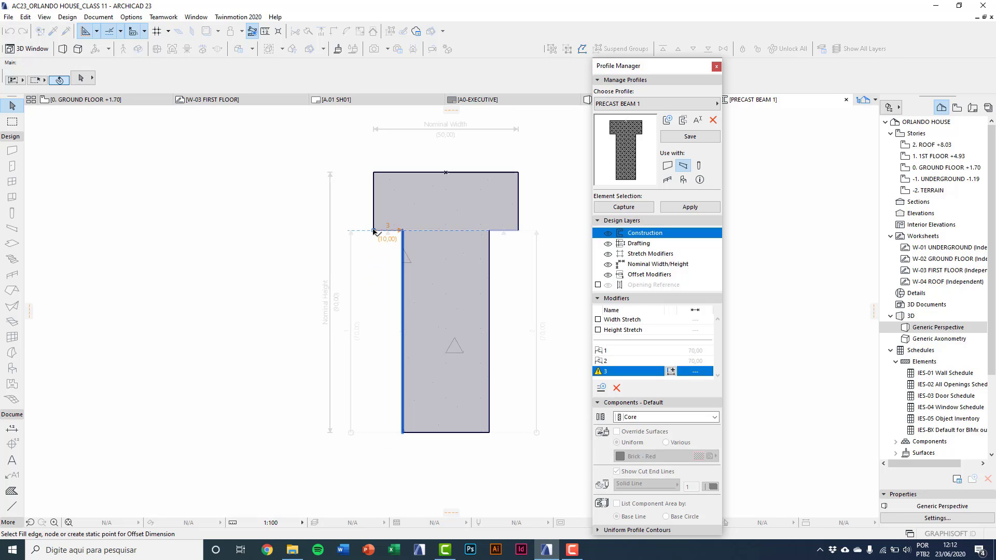
left_click(381, 466)
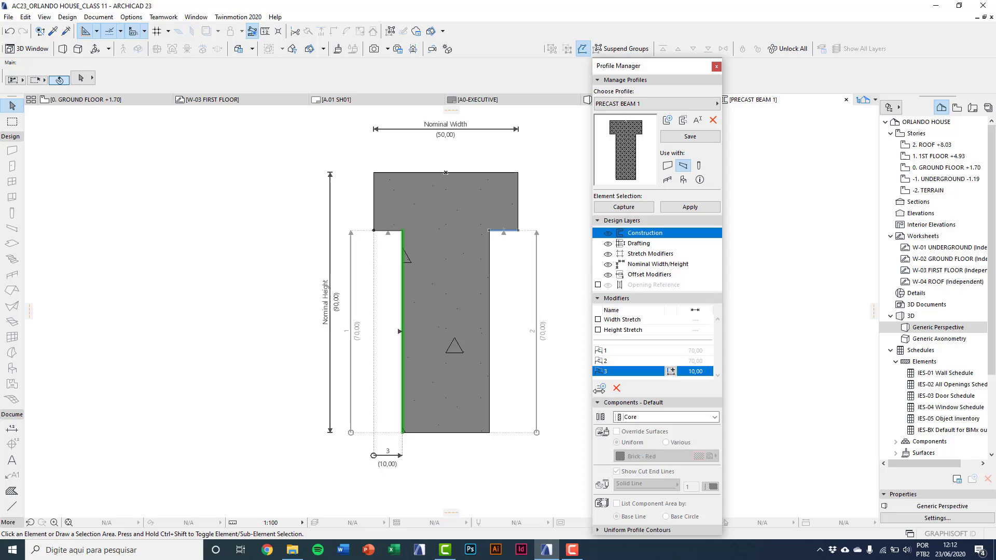
left_click(600, 391)
type("4")
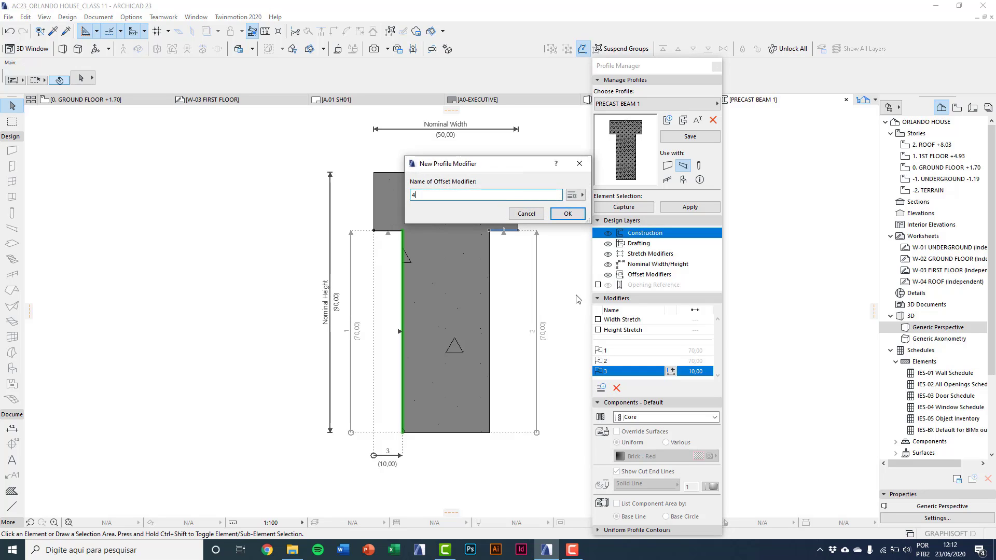
left_click(578, 216)
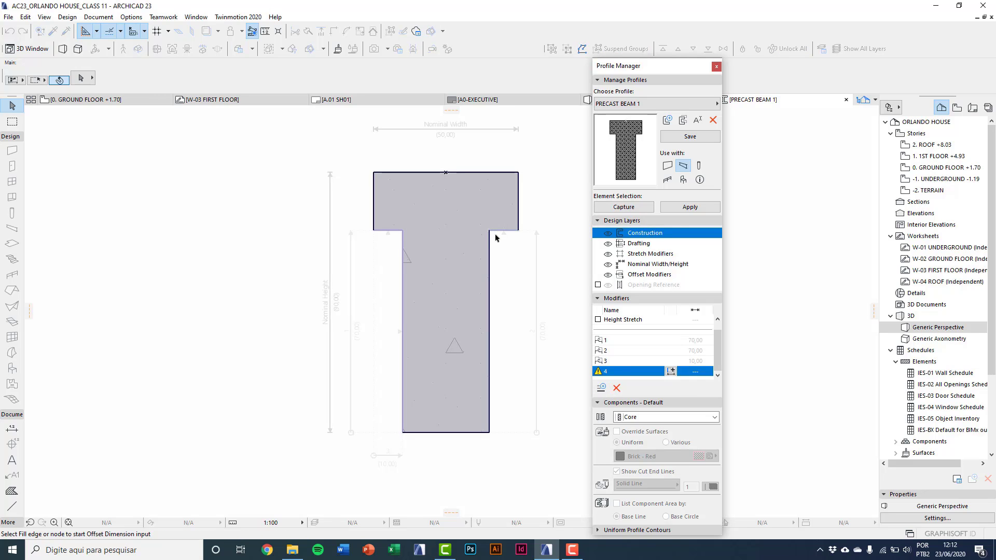
left_click(489, 254)
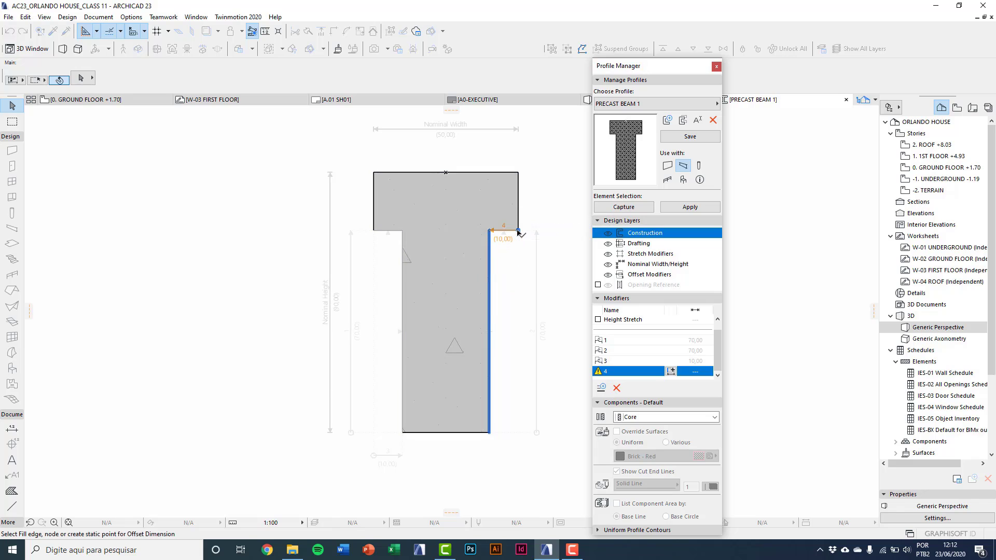
left_click(519, 231)
left_click(513, 456)
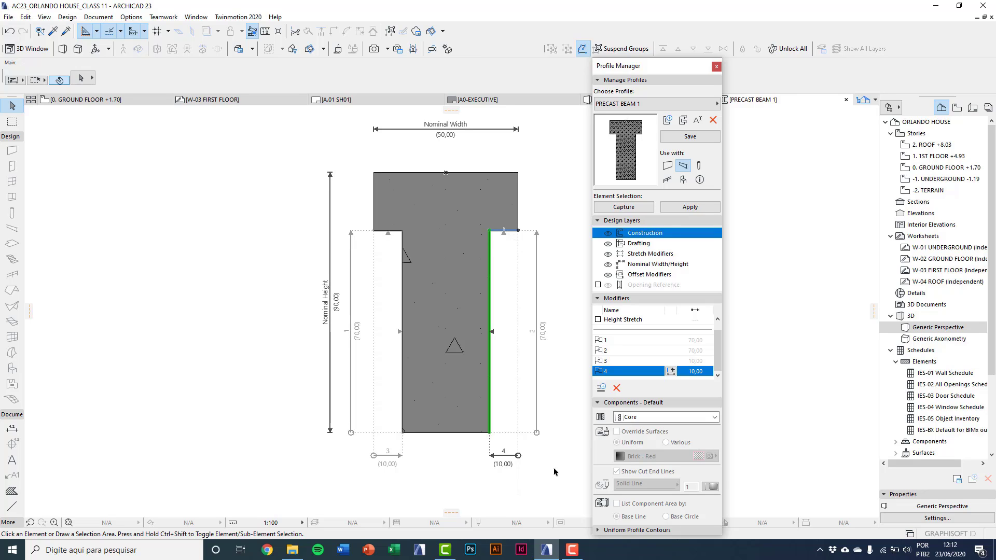
- Store the PRECAST BEAM 1 profile, confirm the warning, and close the Profile Manager
left_click(690, 136)
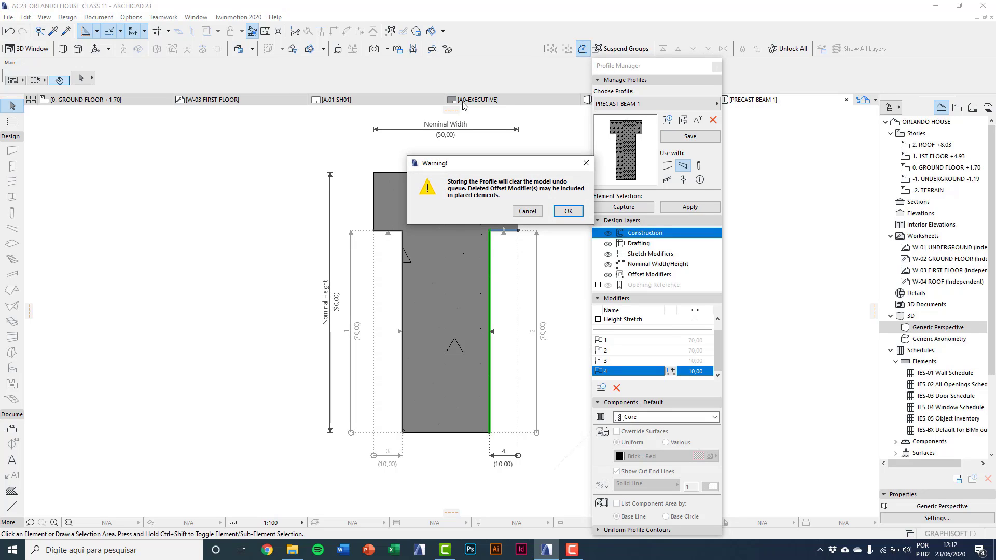
left_click_drag(464, 164, 437, 170)
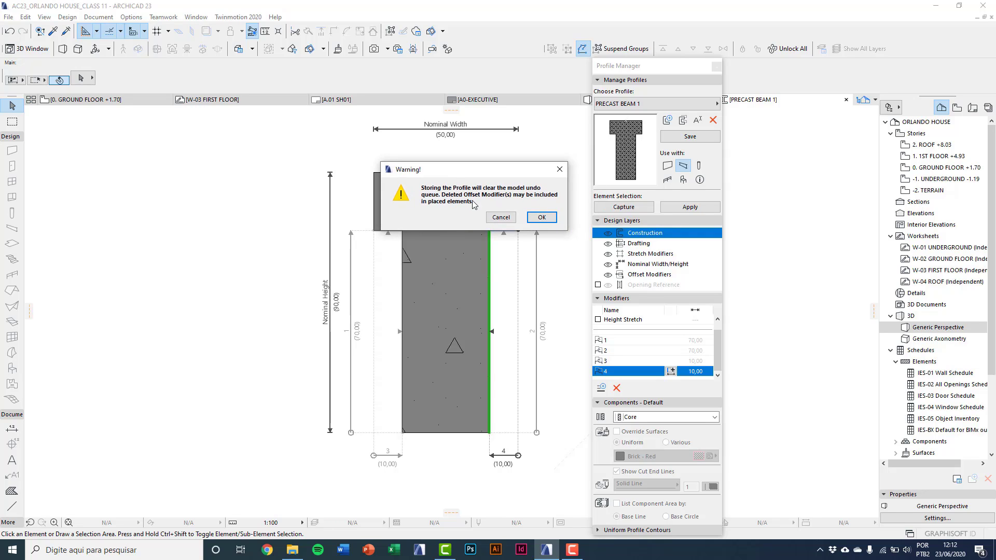
left_click(542, 218)
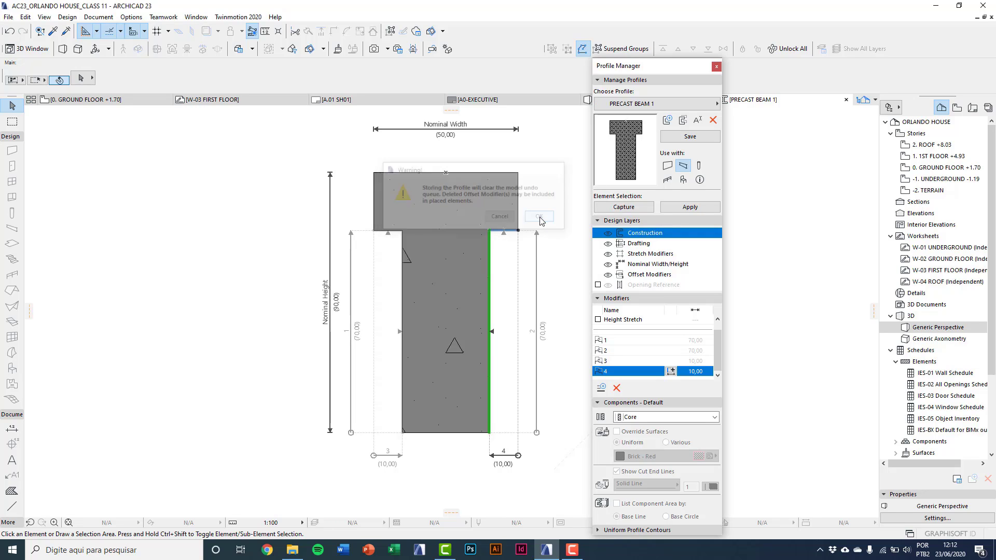
left_click(717, 66)
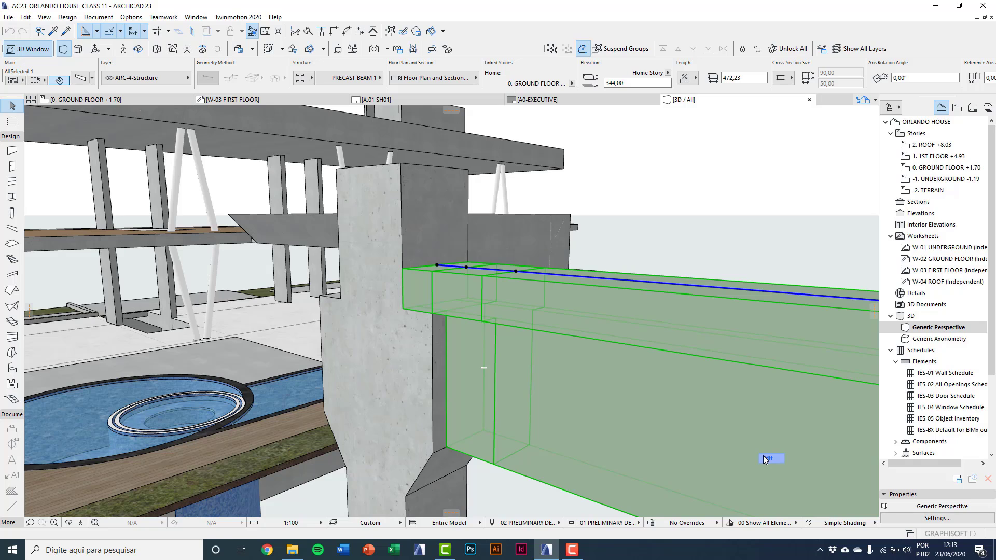
- Enter segment editing on the split beam and select the long beam segment
left_click(764, 458)
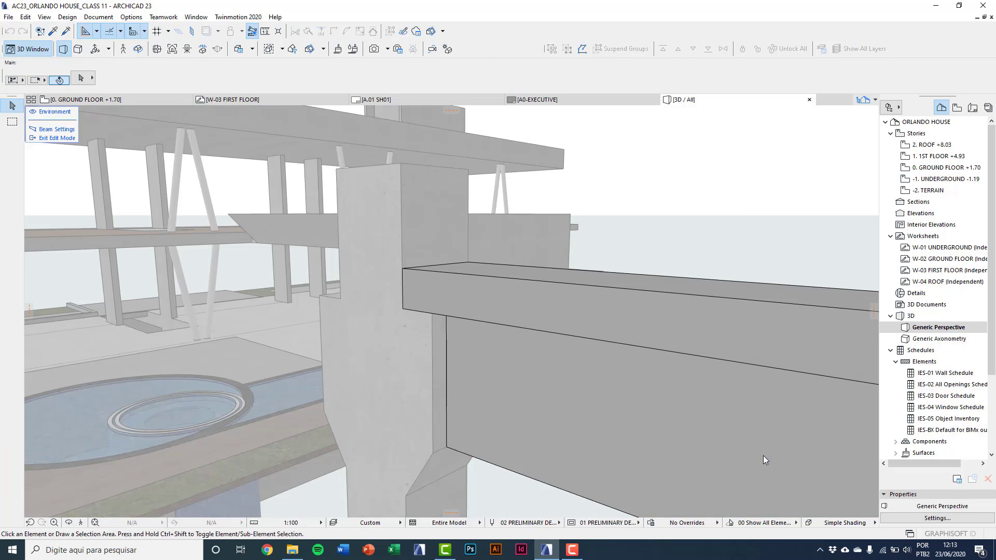
left_click(575, 315)
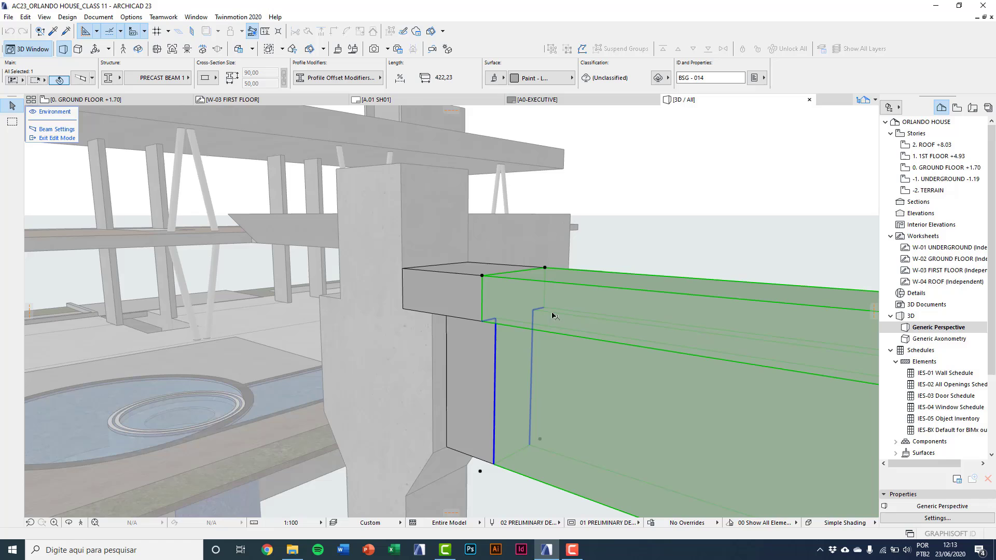
middle_click_drag(508, 310, 534, 345, "shift")
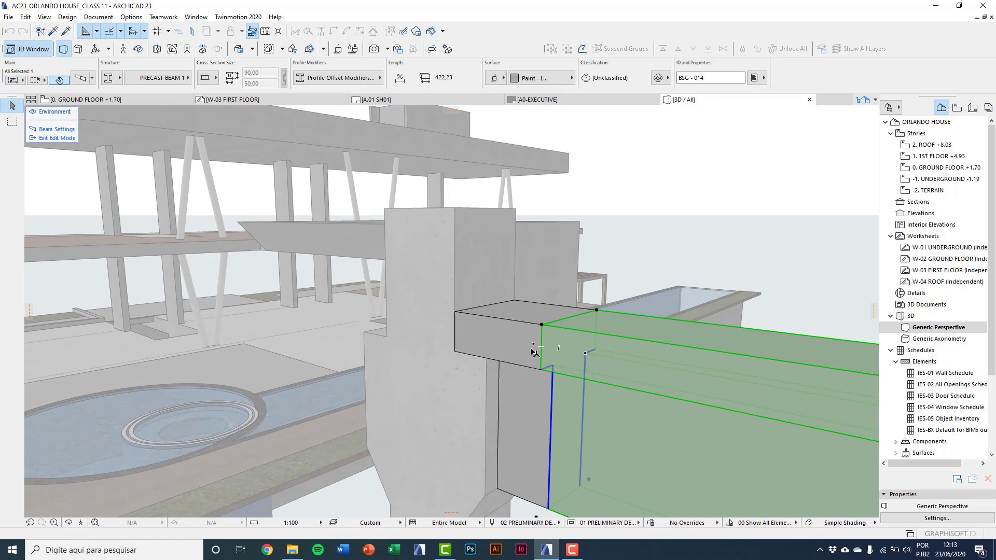
left_click(534, 345)
left_click(594, 356)
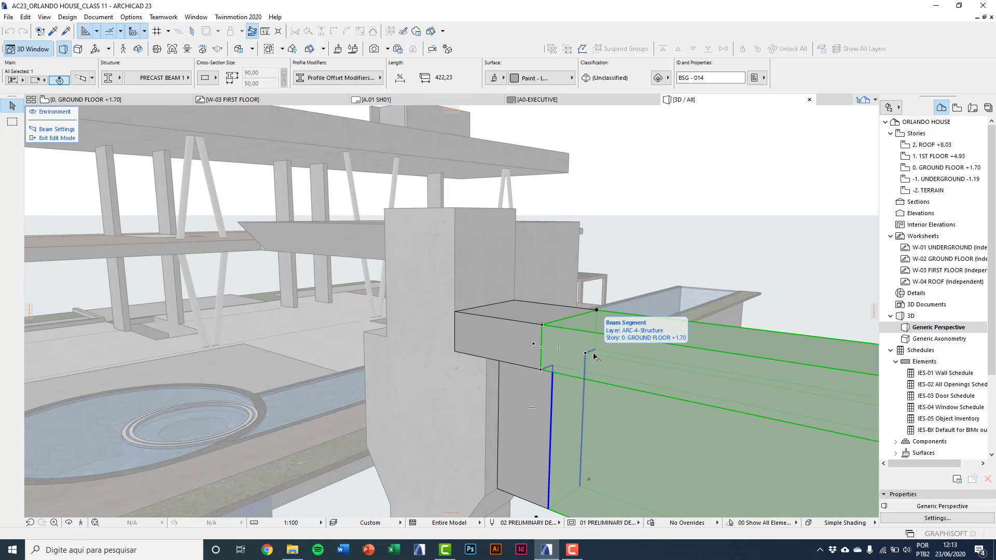
middle_click_drag(595, 355, 532, 326)
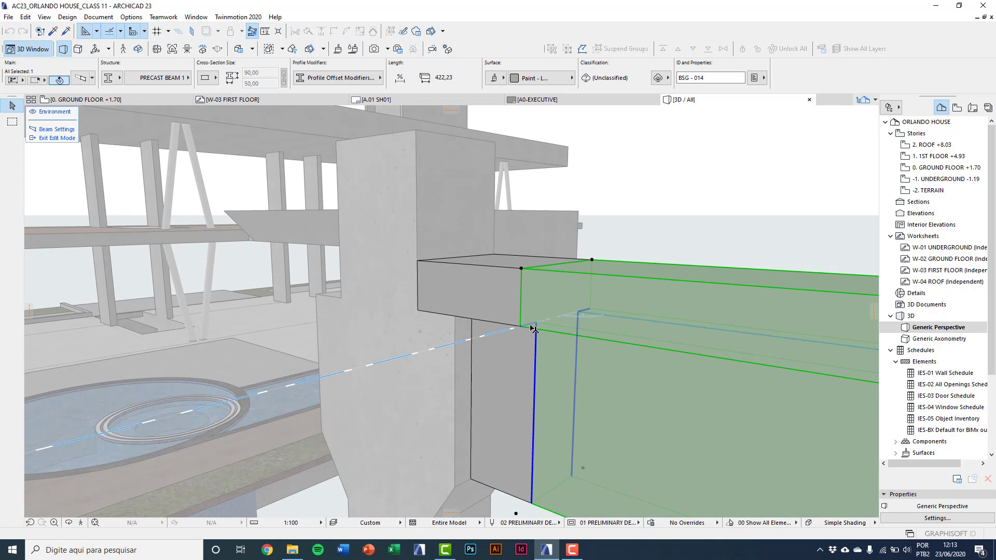
- Offset the long segment's corner nodes by 70,00 and 74,87, then deselect the beam
left_click(532, 328)
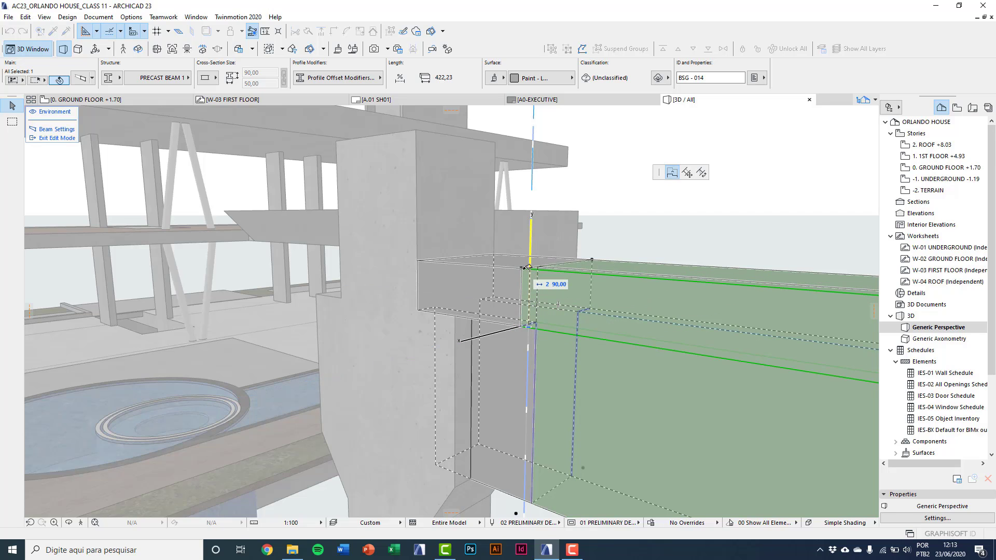
left_click(532, 297)
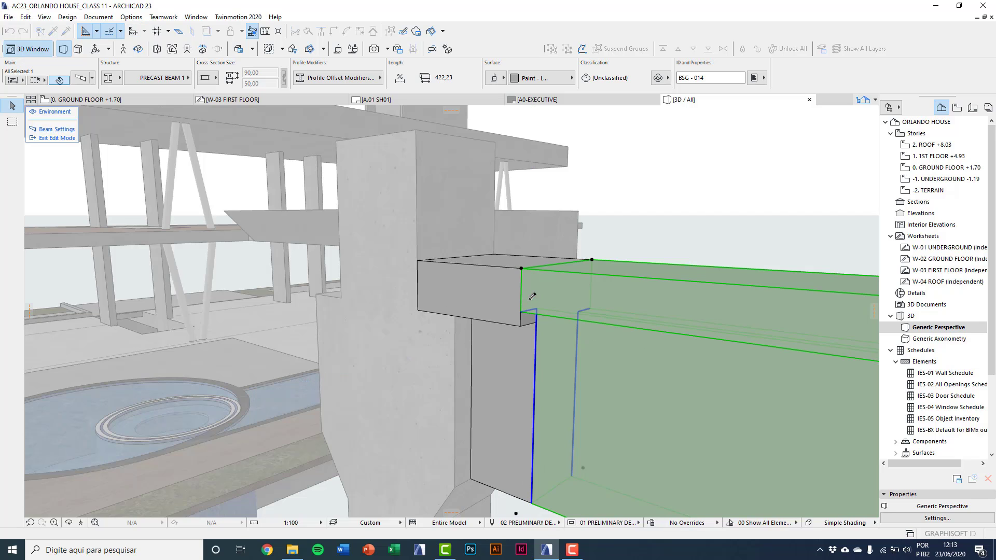
left_click(581, 313)
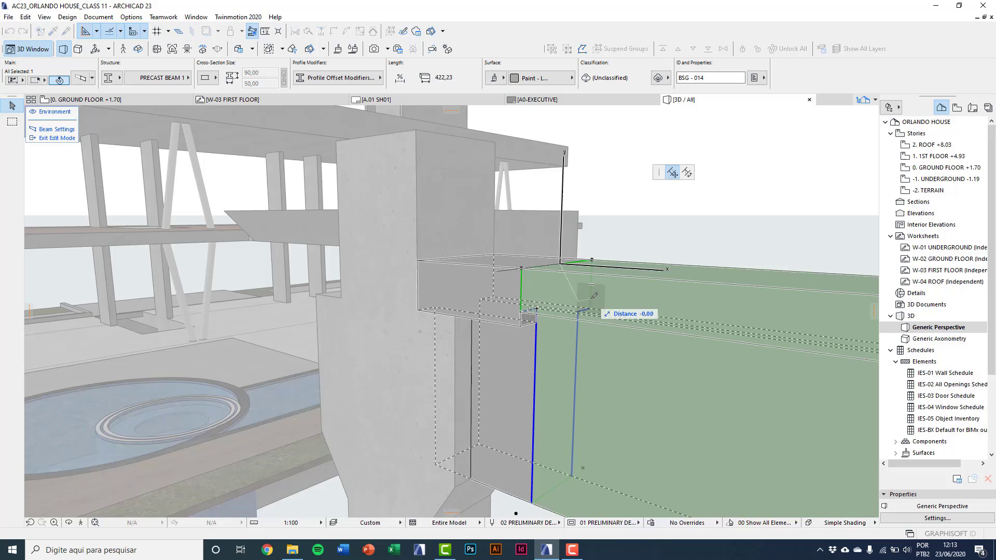
scroll(593, 296, "up", 4)
left_click(529, 330)
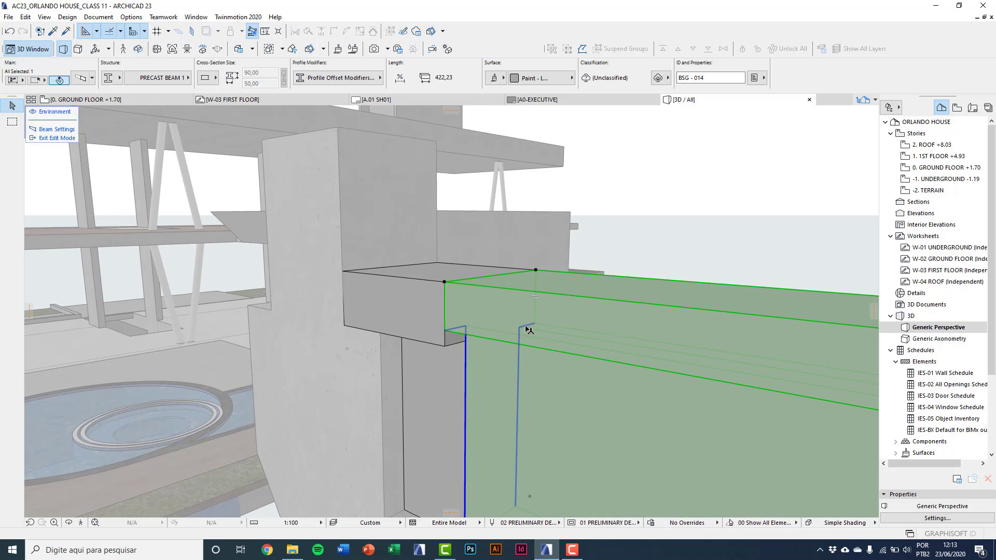
left_click(528, 328)
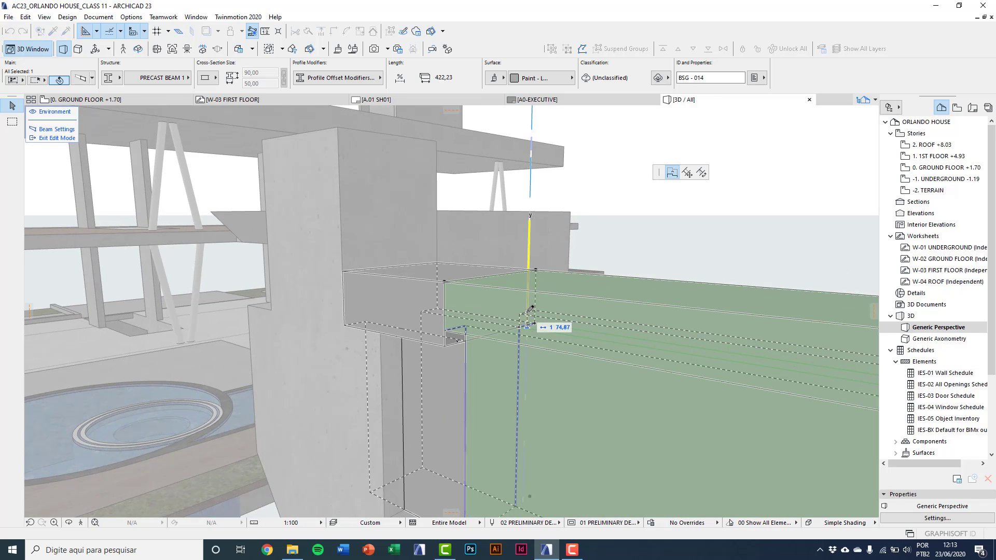
left_click(519, 314)
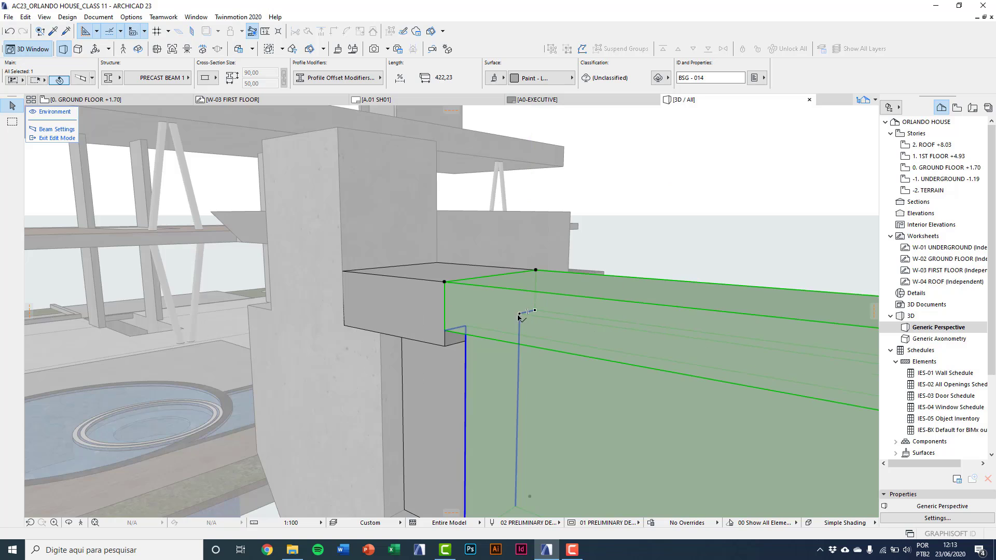
middle_click_drag(520, 341, 539, 344, "shift")
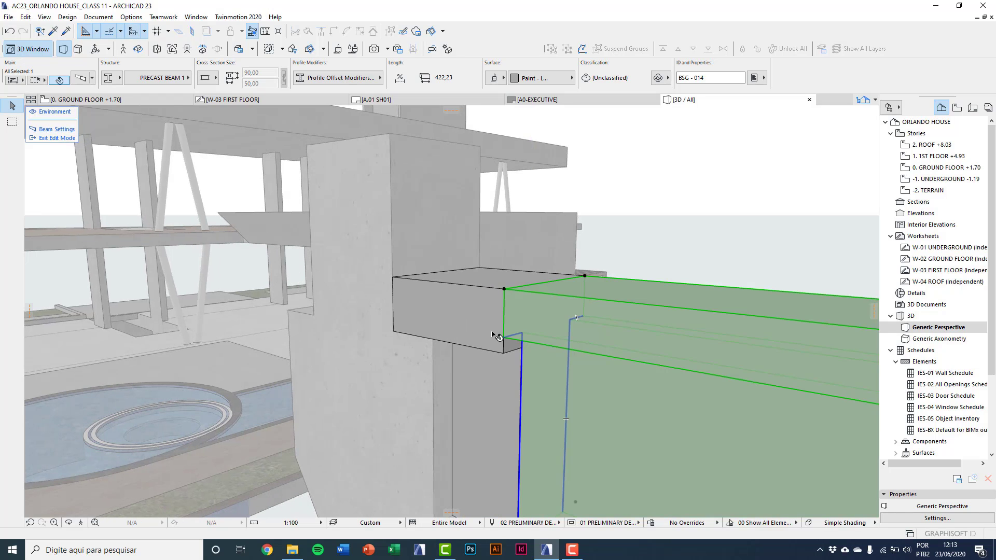
key("Escape")
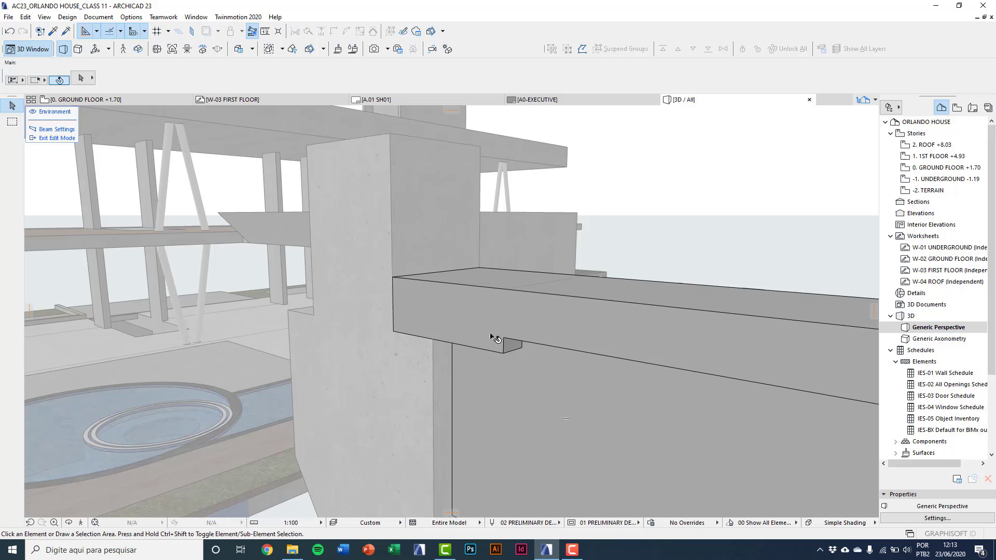
- Select the short 30,00 end segment and set its cross-section to Tapered
left_click(497, 322)
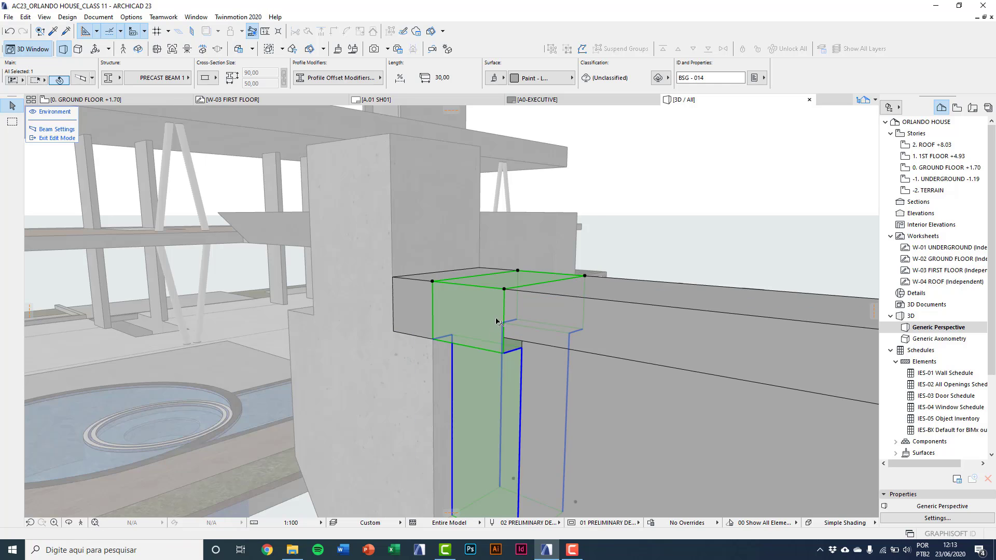
middle_click_drag(482, 327, 363, 238, "shift")
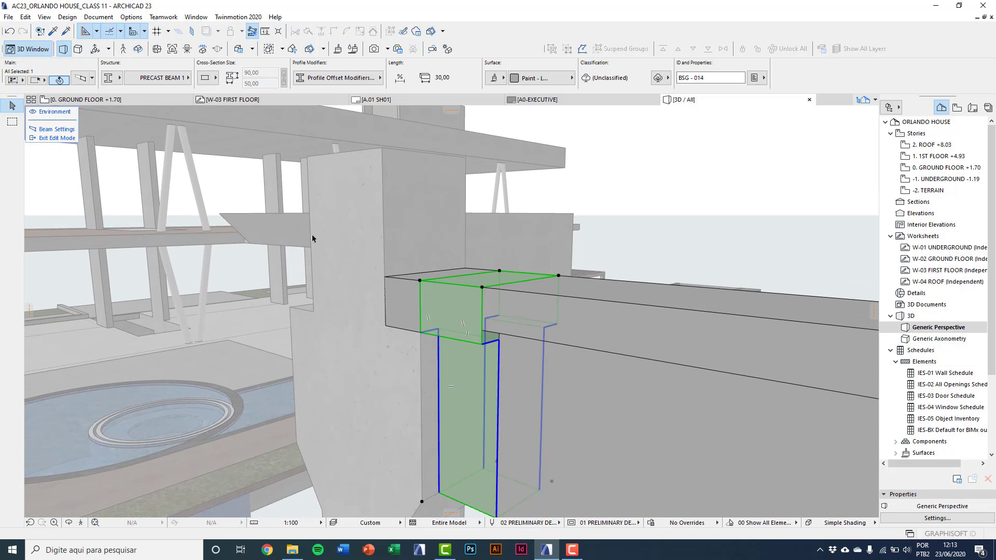
left_click(206, 79)
left_click(223, 95)
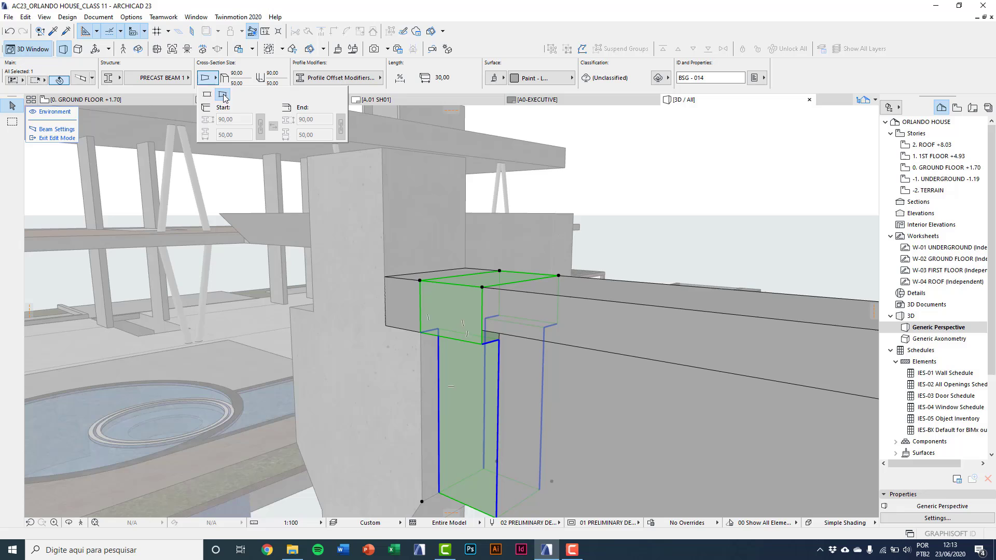
left_click(496, 344)
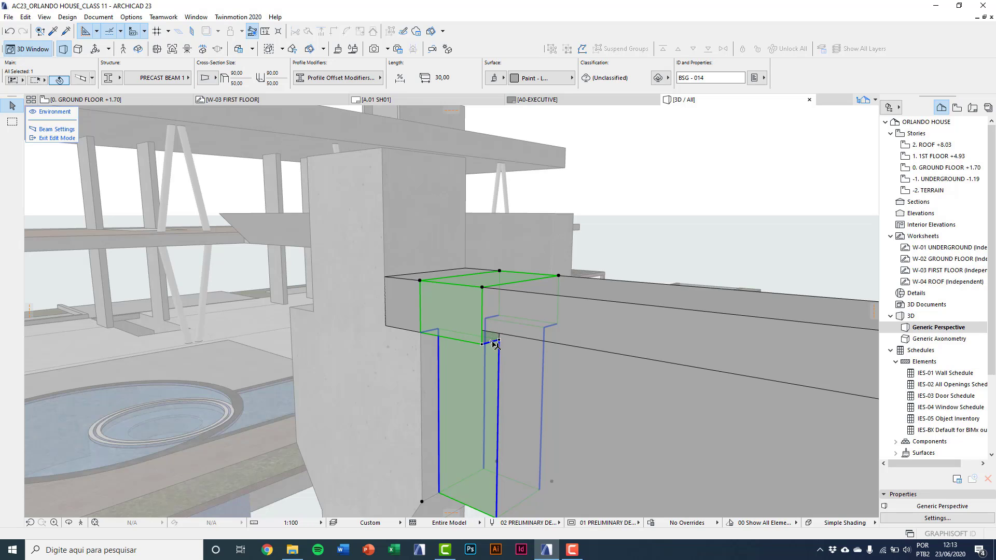
- Offset the end segment's corner nodes to 75,00 and 70,00, then deselect and orbit out
left_click(491, 343)
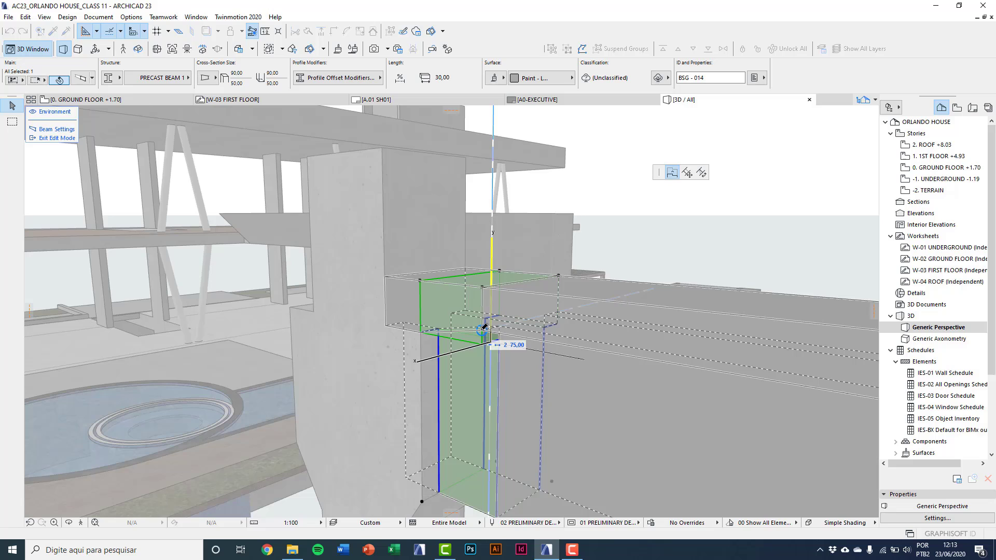
left_click(484, 326)
scroll(518, 330, "up", 2)
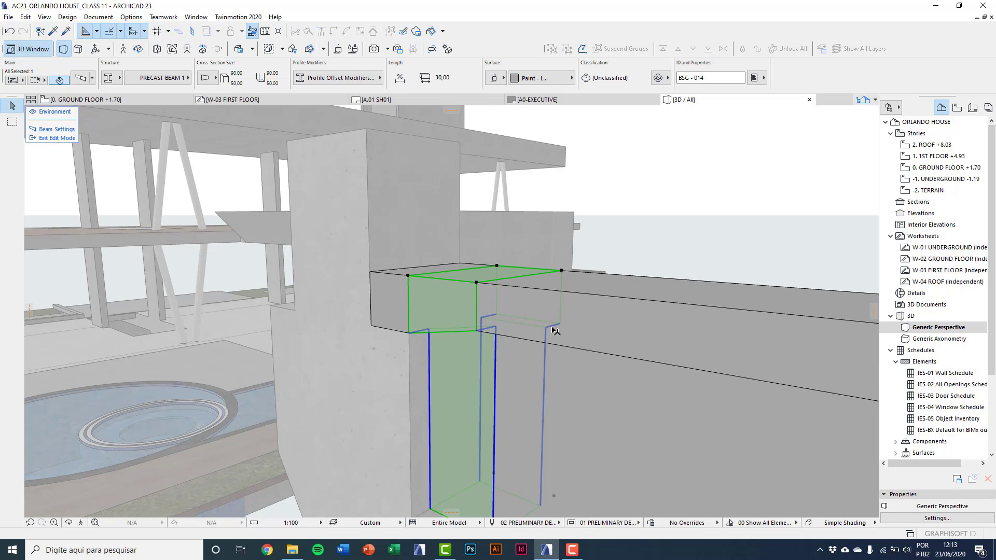
left_click(560, 325)
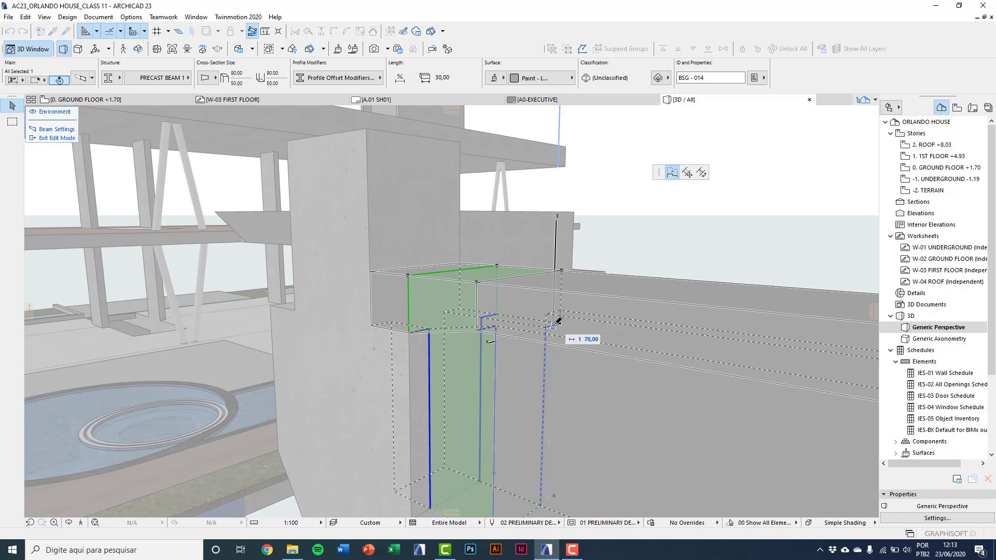
left_click(551, 314)
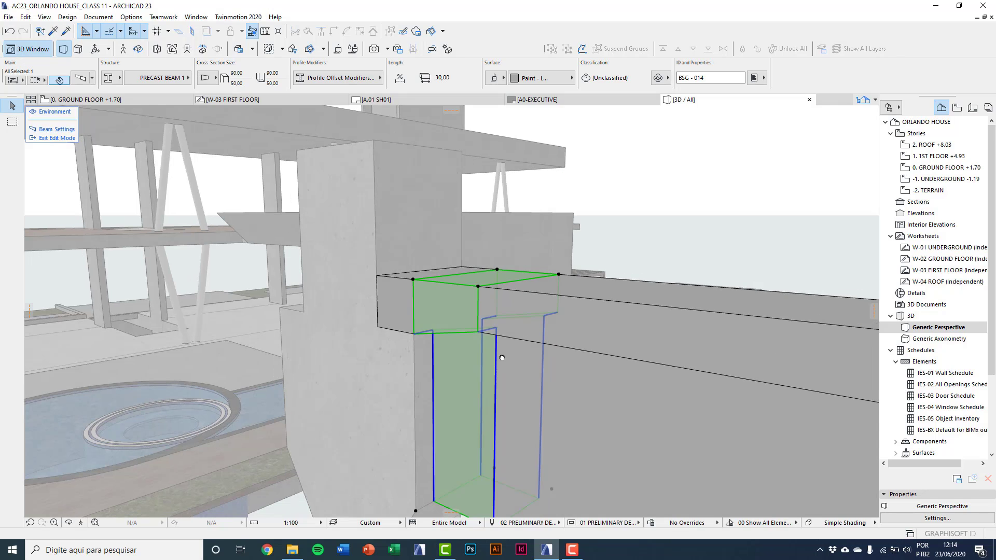
middle_click_drag(509, 355, 523, 324)
key("Escape")
middle_click_drag(452, 308, 535, 331, "shift")
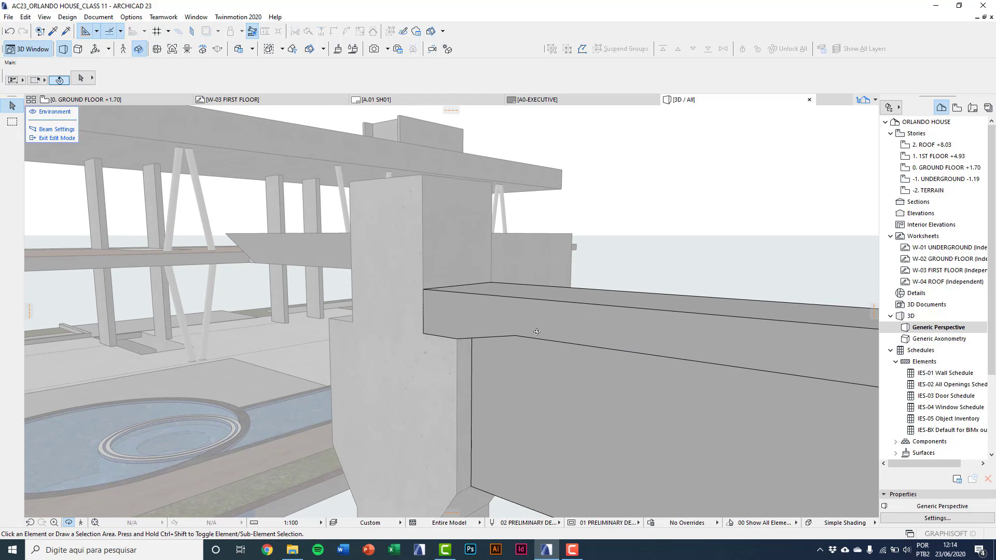